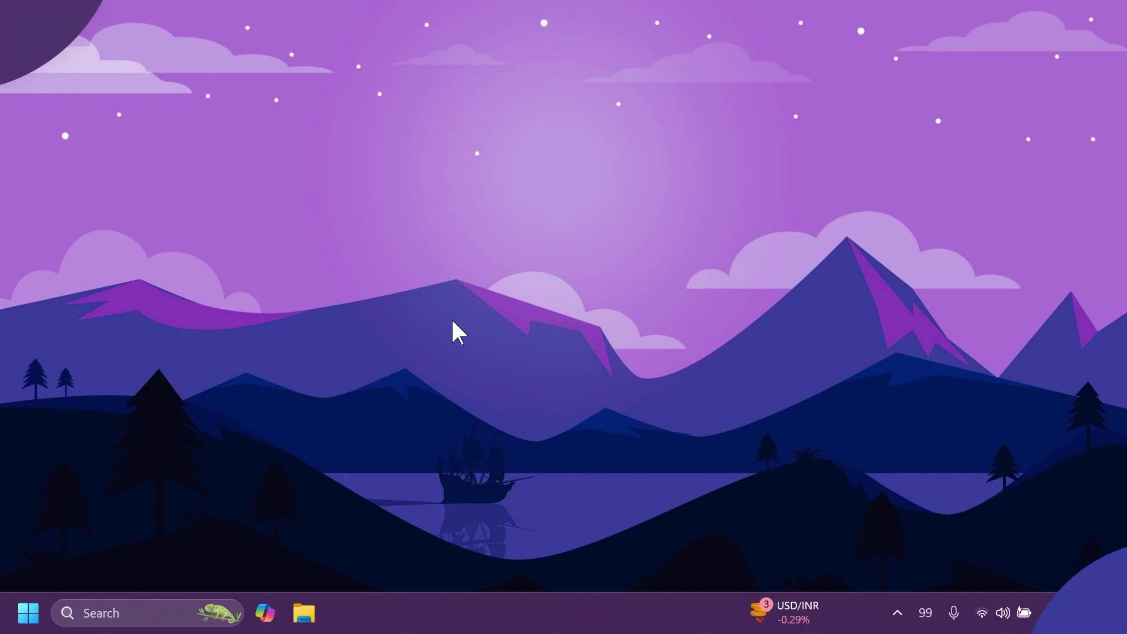
pyautogui.write('to')
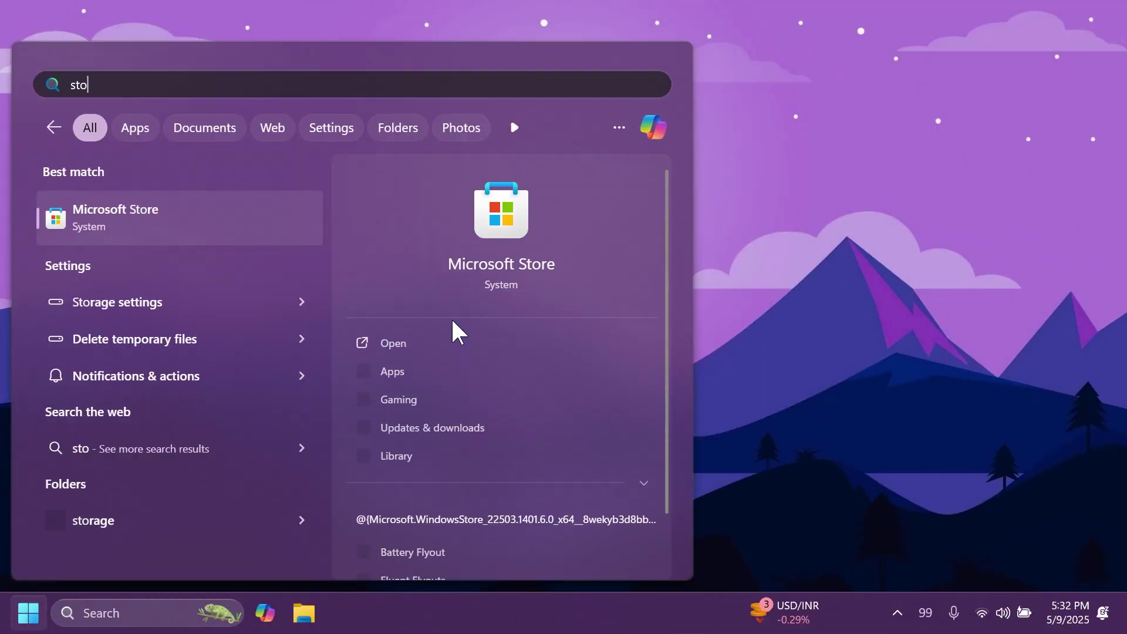
pyautogui.write('re')
# Step: Find Battery Flyout in Microsoft Store and bring up its app page
pyautogui.press('Return')
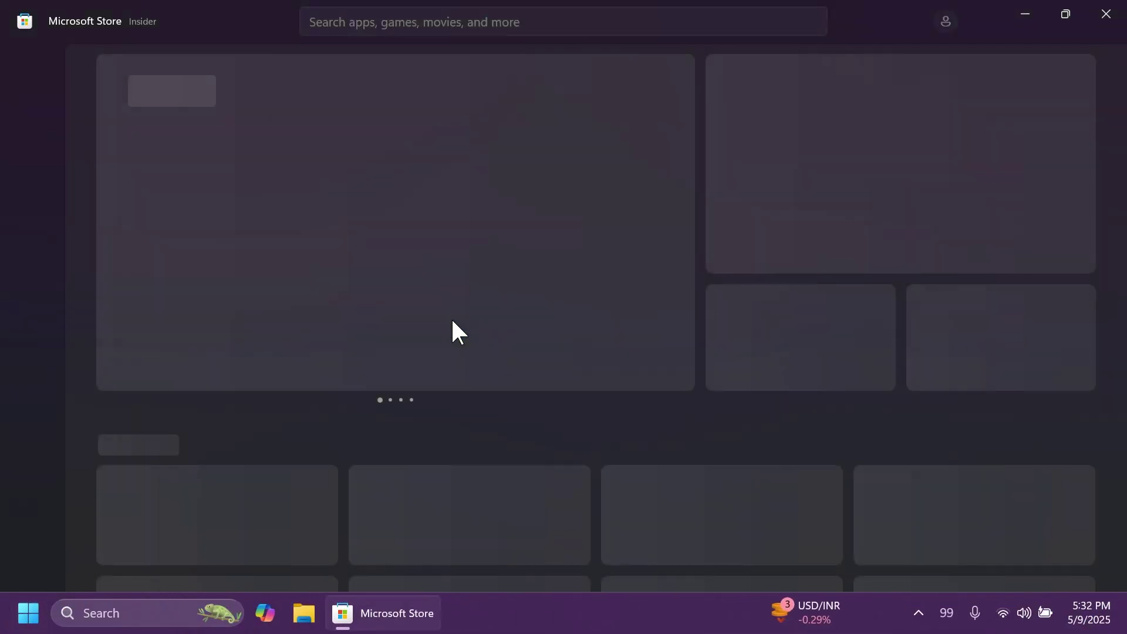
pyautogui.click(373, 23)
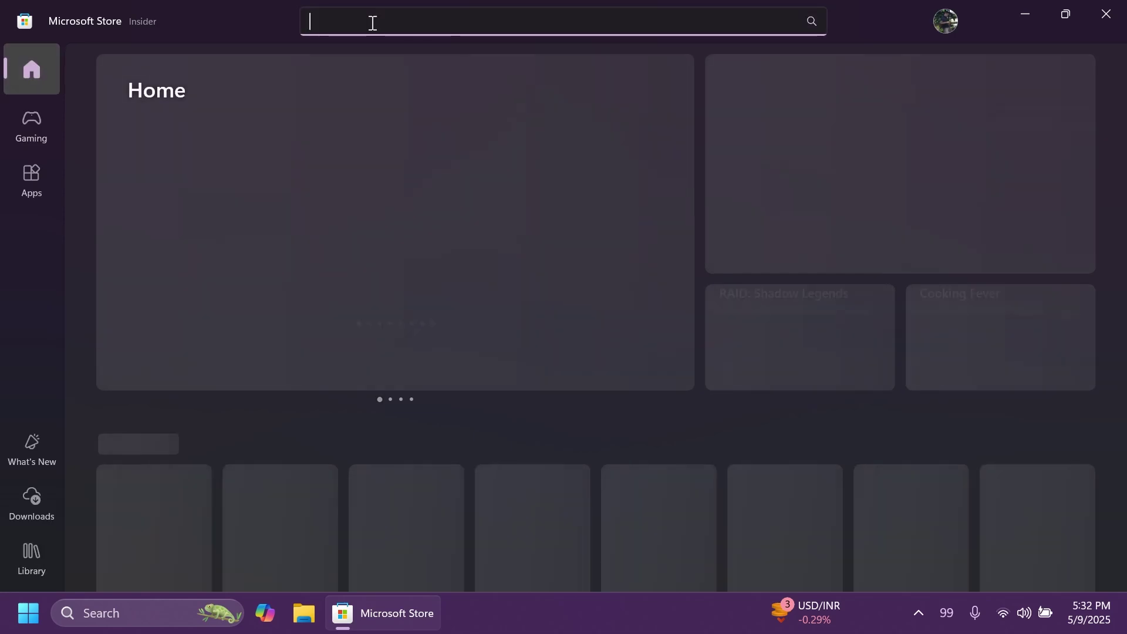
pyautogui.write('battery flyou')
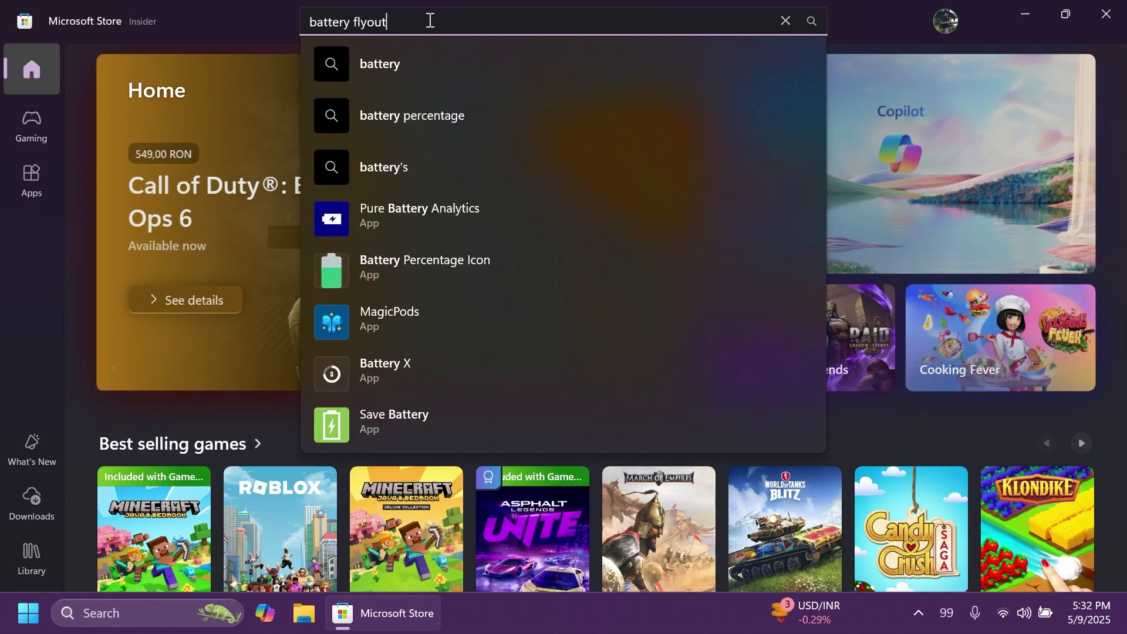
pyautogui.write('t')
pyautogui.click(333, 124)
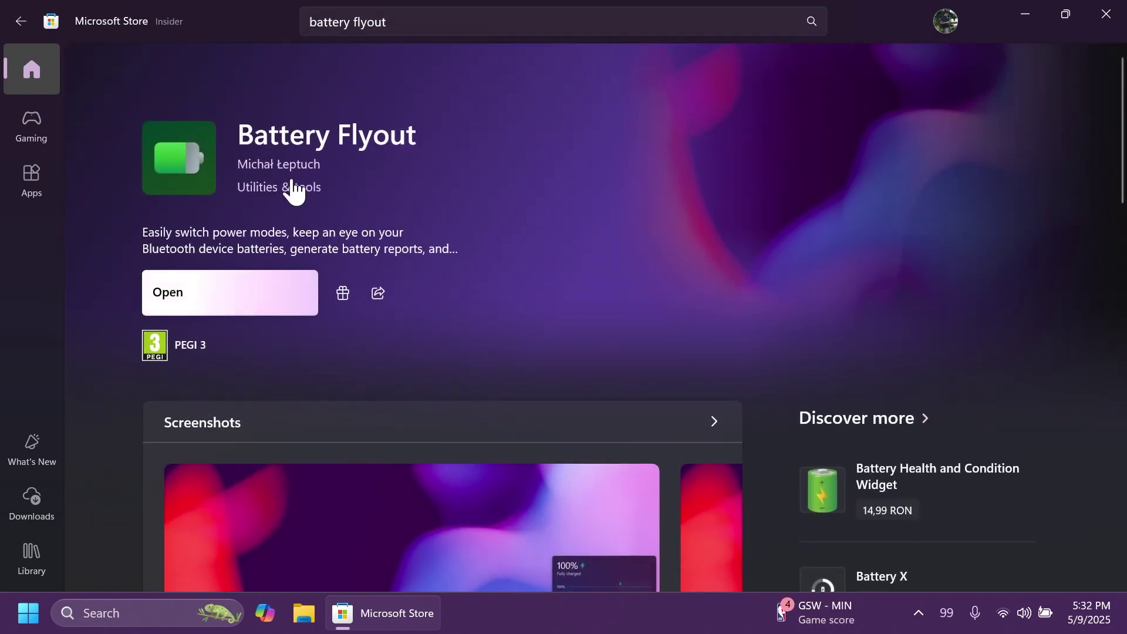
pyautogui.scroll(-3, 502, 189)
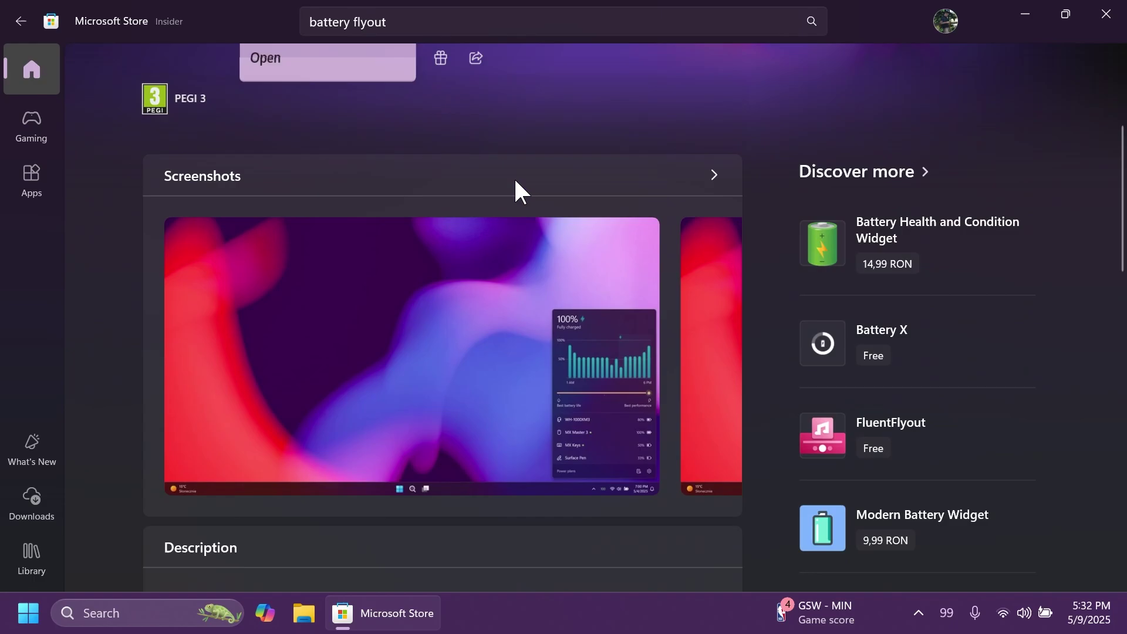
pyautogui.scroll(-4, 467, 220)
pyautogui.scroll(3, 419, 242)
pyautogui.scroll(1, 417, 238)
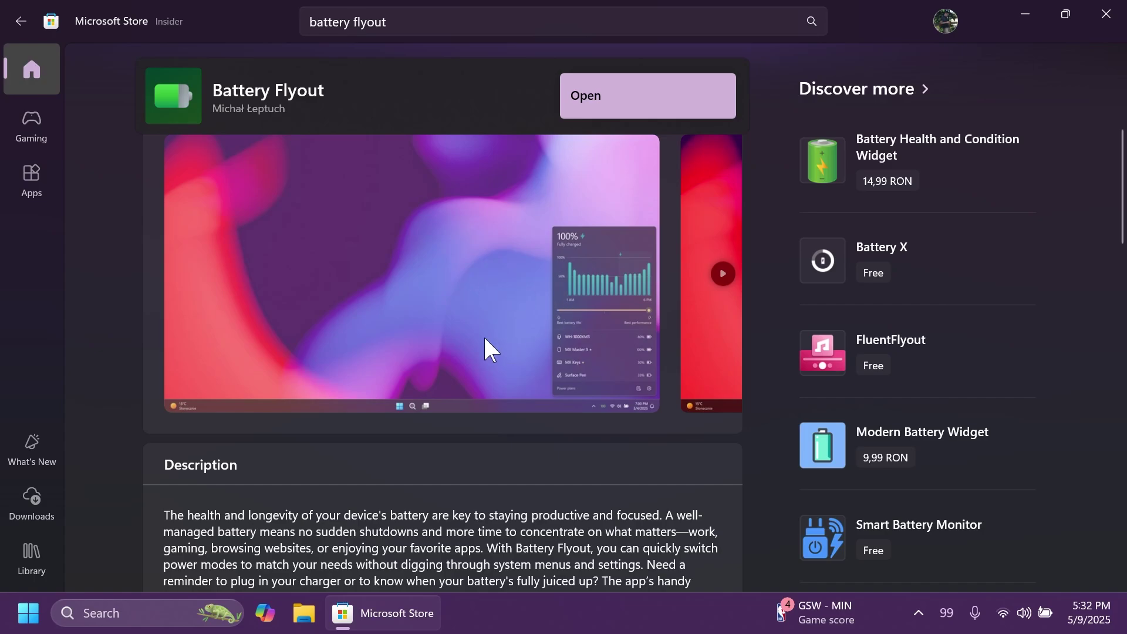
pyautogui.scroll(-5, 464, 298)
pyautogui.scroll(3, 465, 304)
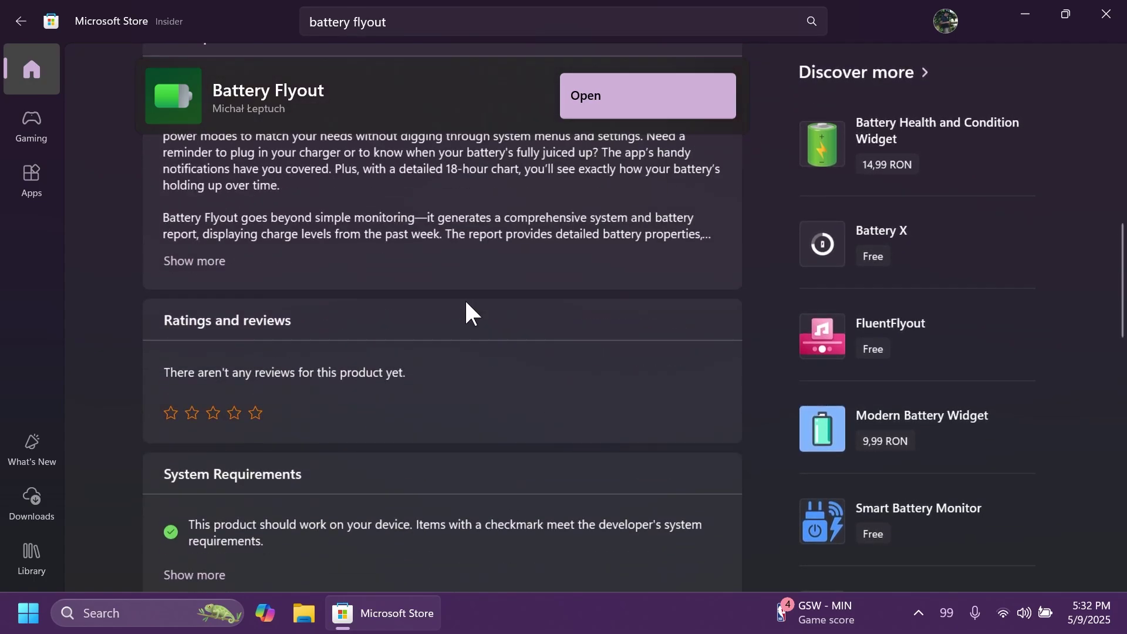
pyautogui.scroll(4, 440, 291)
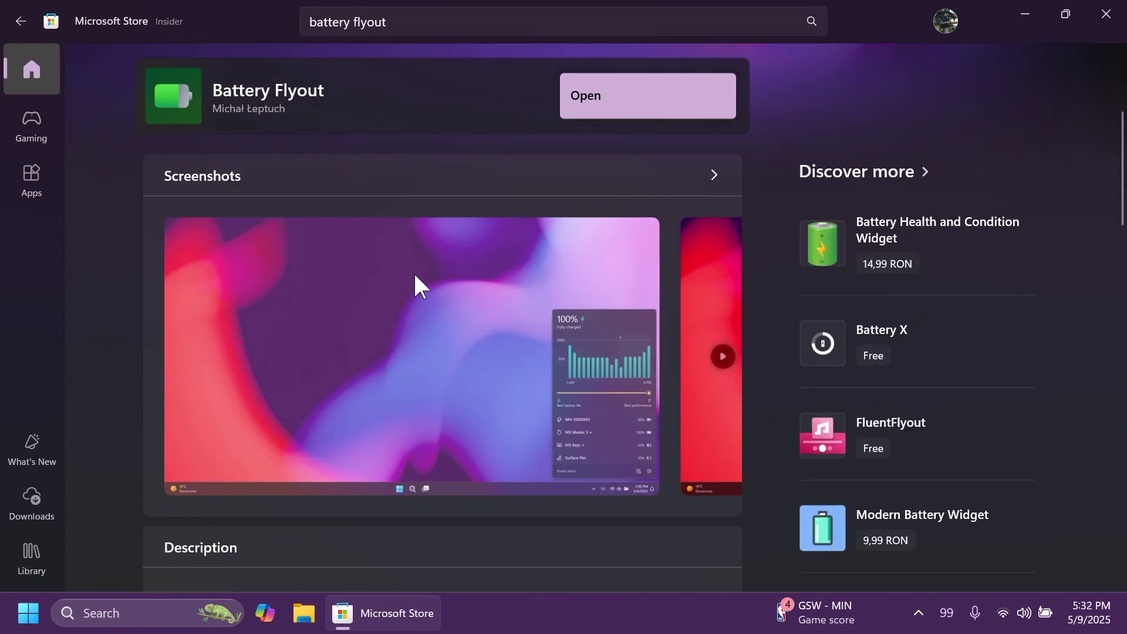
# Step: Launch Battery Flyout, move its tray icon onto the taskbar and show the battery panel
pyautogui.click(701, 99)
pyautogui.click(1105, 14)
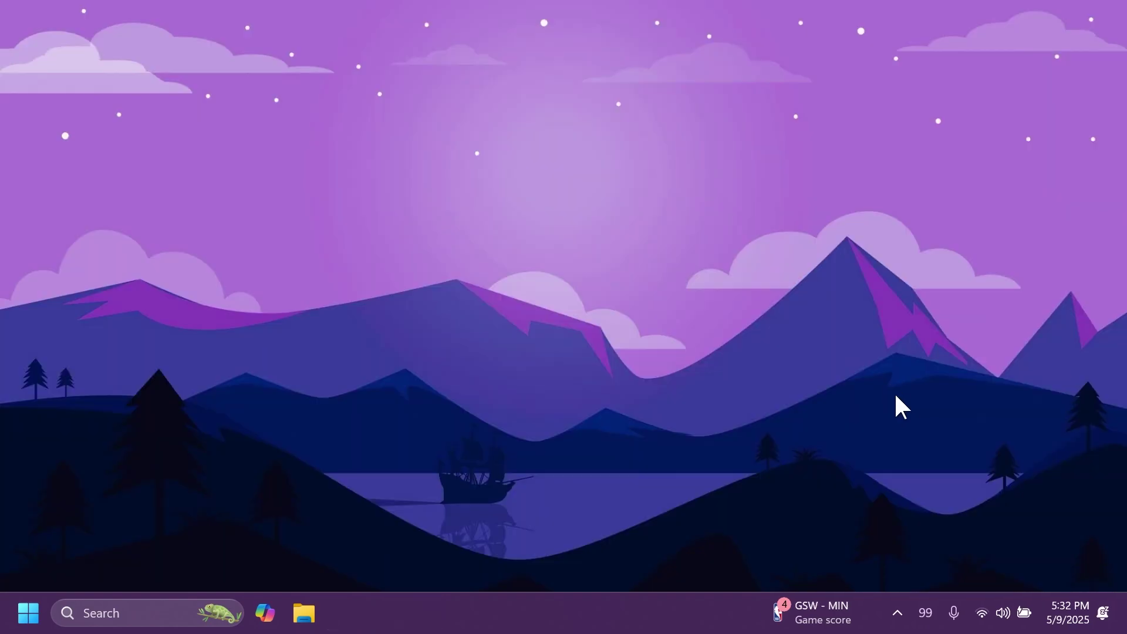
pyautogui.click(925, 613)
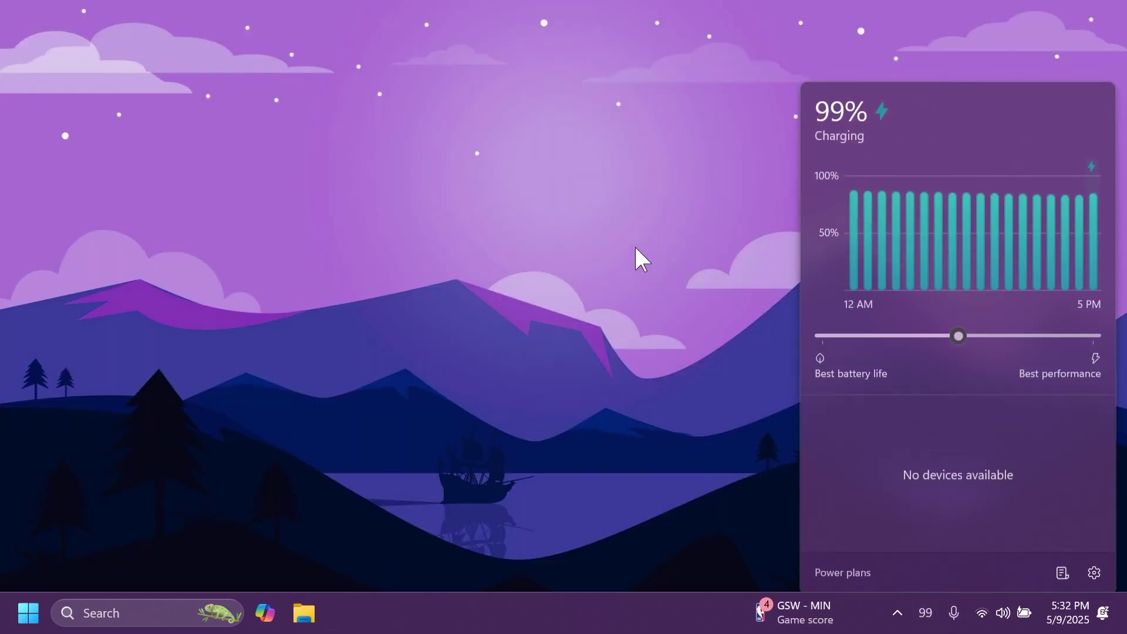
pyautogui.click(898, 612)
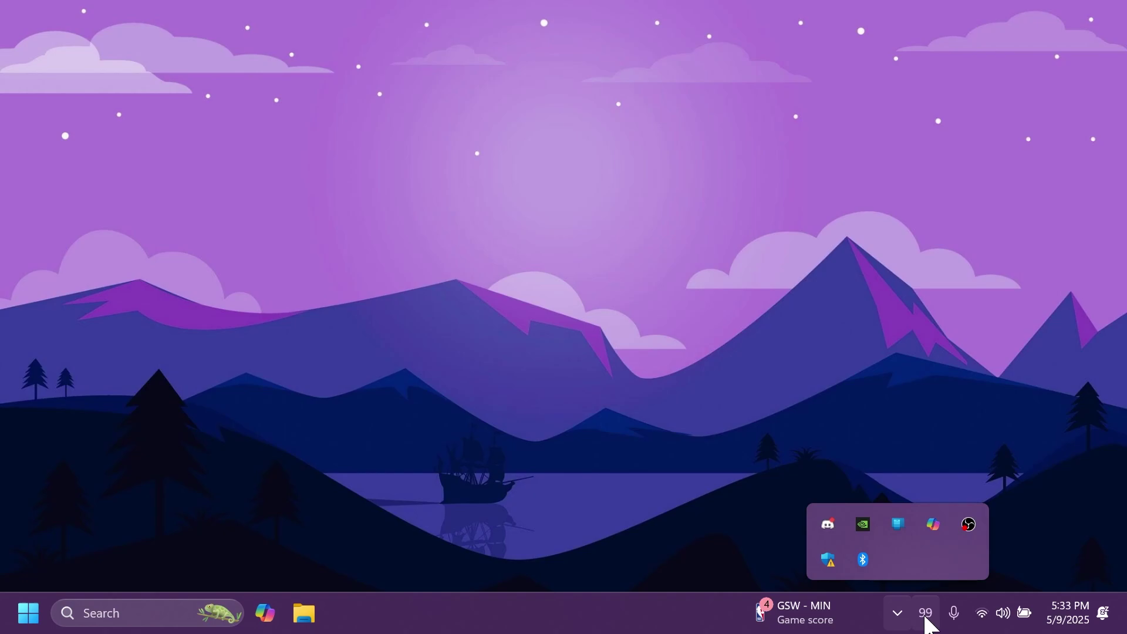
pyautogui.moveTo(925, 617)
pyautogui.mouseDown()
pyautogui.moveTo(959, 535)
pyautogui.moveTo(939, 616)
pyautogui.mouseUp()
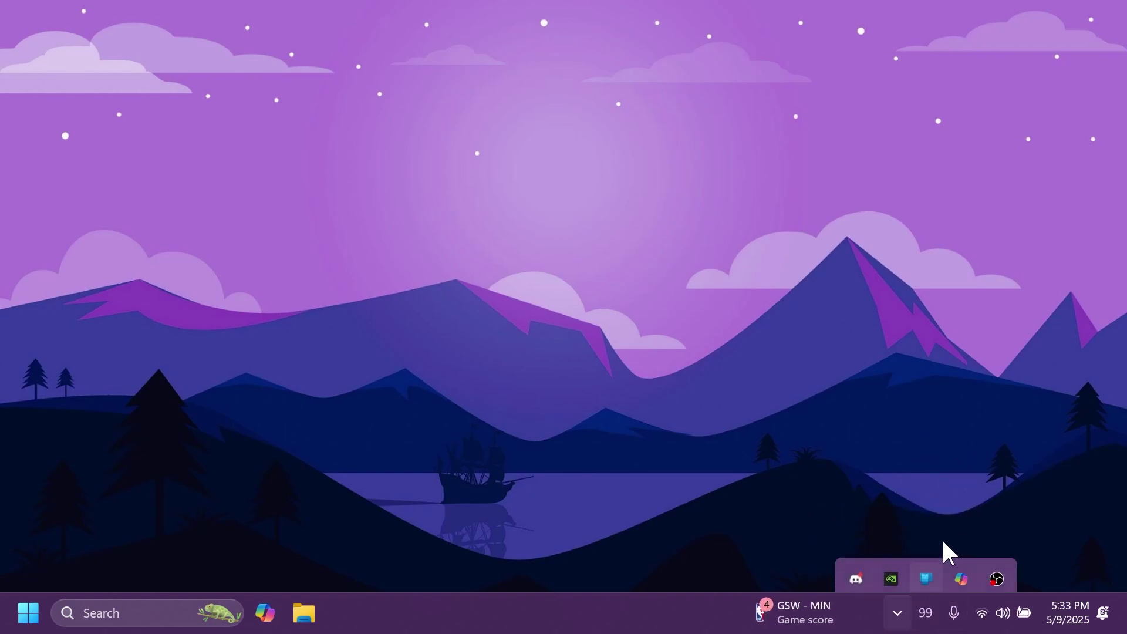
pyautogui.click(925, 616)
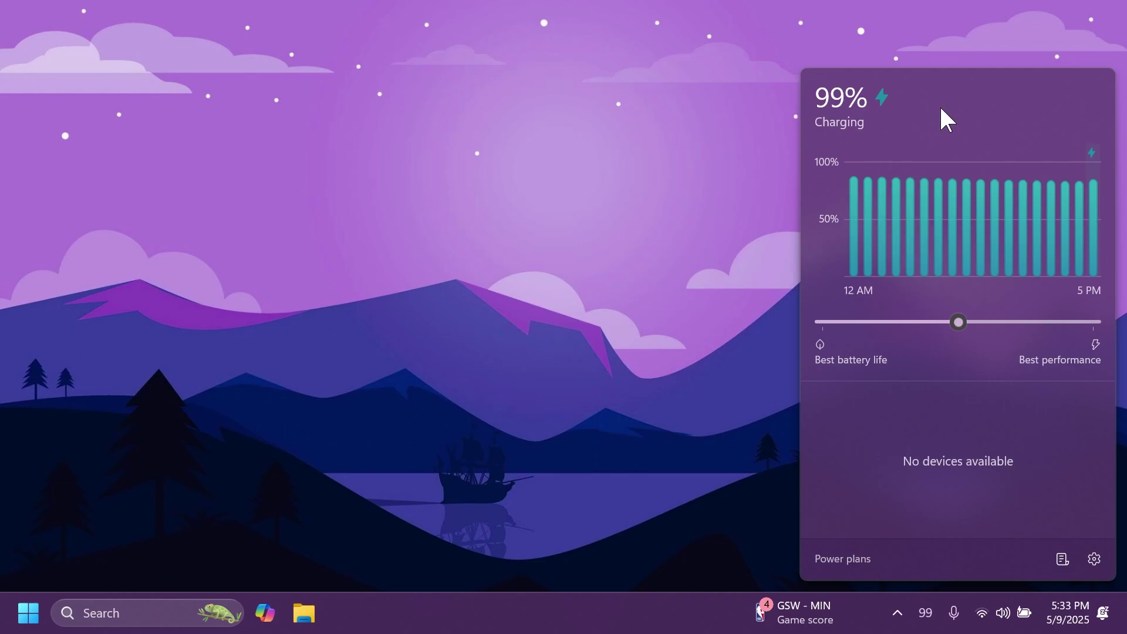
# Step: Slide the power mode to Best battery life, then back to Balanced
pyautogui.moveTo(955, 319)
pyautogui.mouseDown()
pyautogui.moveTo(747, 337)
pyautogui.moveTo(951, 355)
pyautogui.mouseUp()
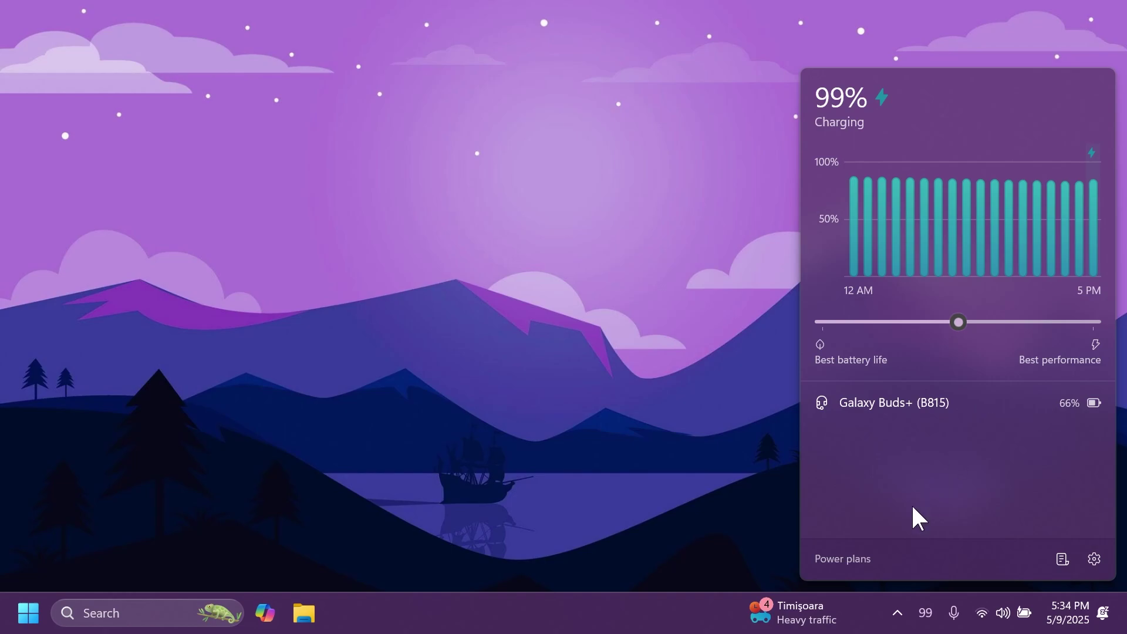
# Step: View the power plans list and Windows Power Options (Balanced selected), then return to the battery panel
pyautogui.click(854, 558)
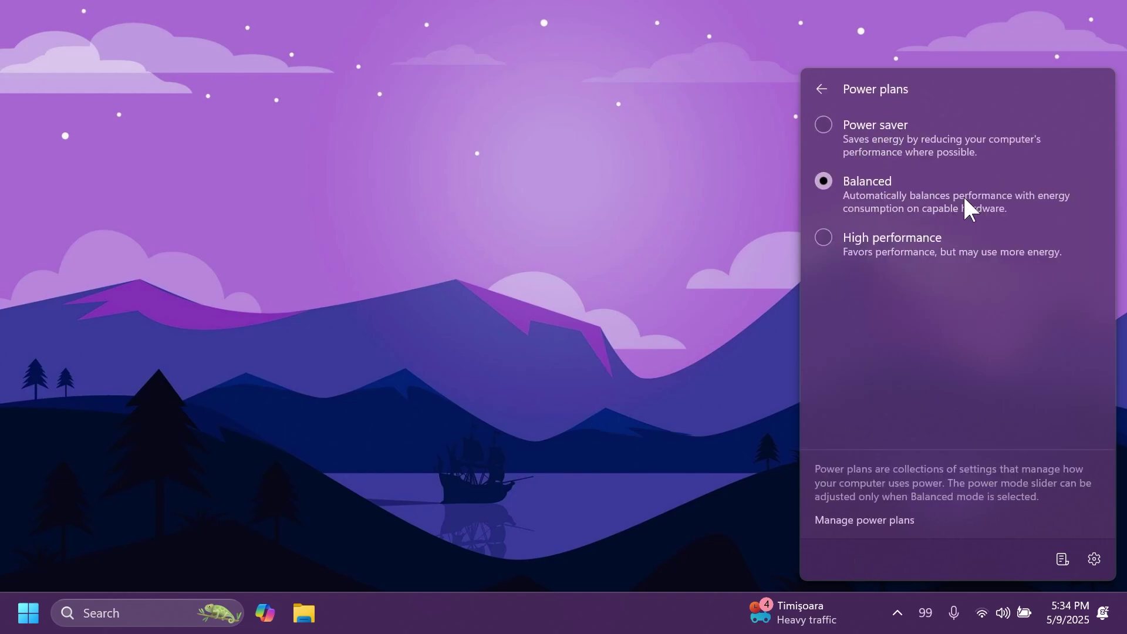
pyautogui.click(878, 528)
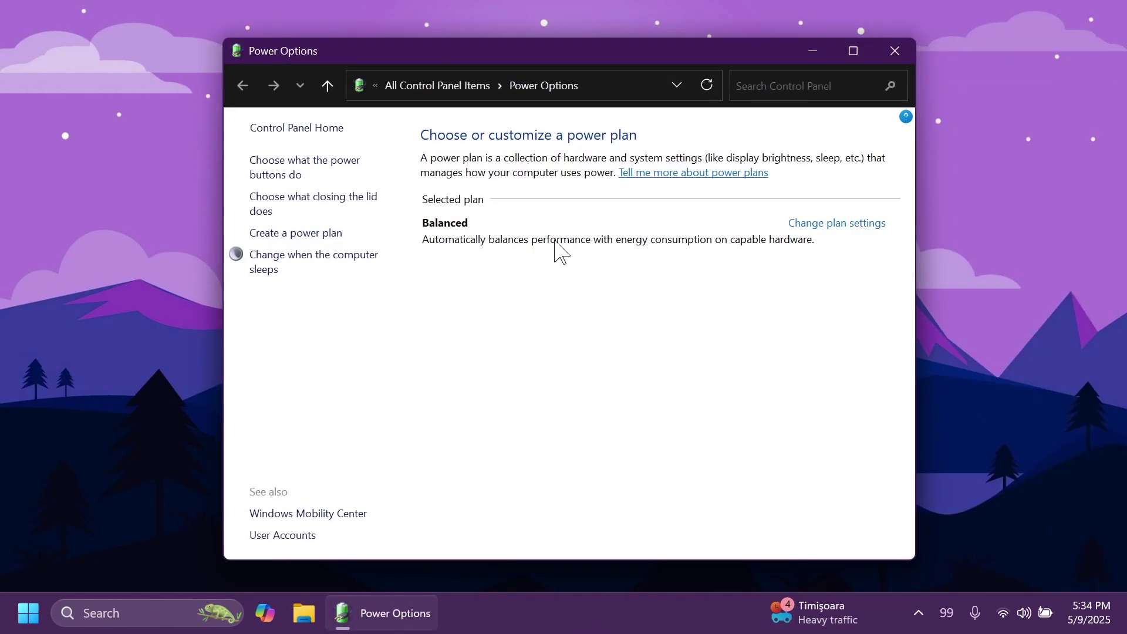
pyautogui.moveTo(699, 56); pyautogui.dragTo(681, 56)
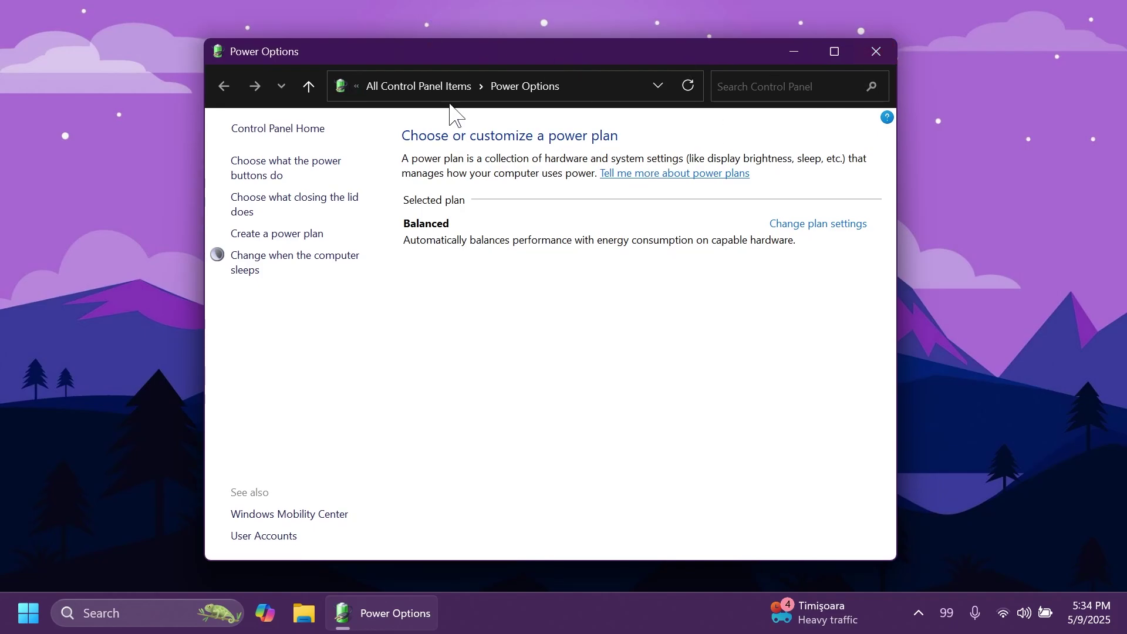
pyautogui.click(891, 52)
pyautogui.click(928, 612)
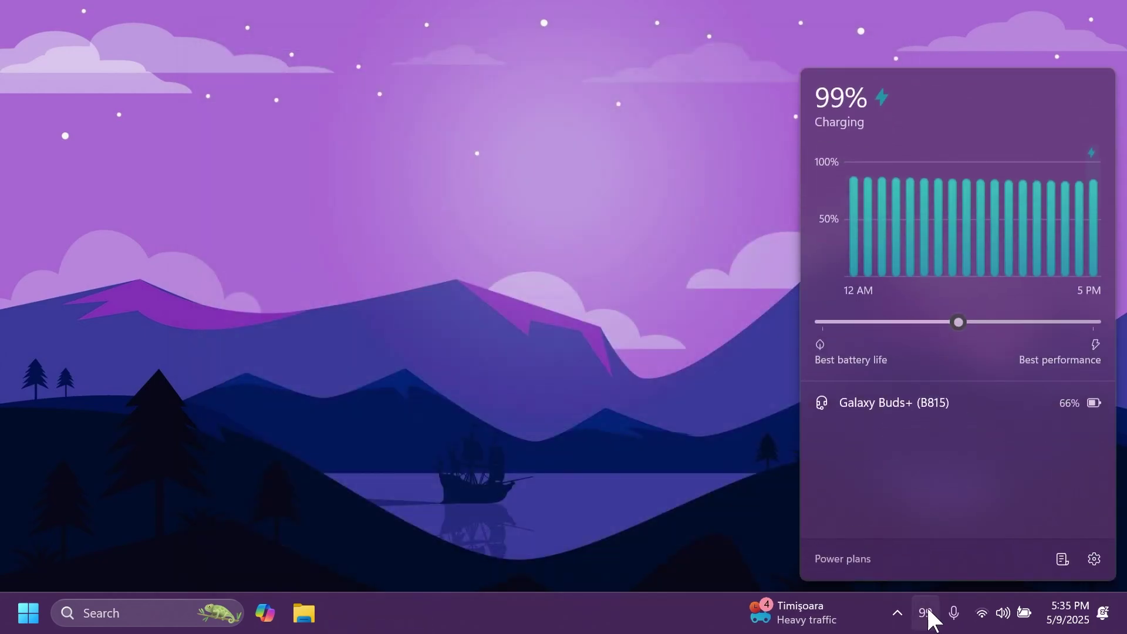
pyautogui.click(1062, 560)
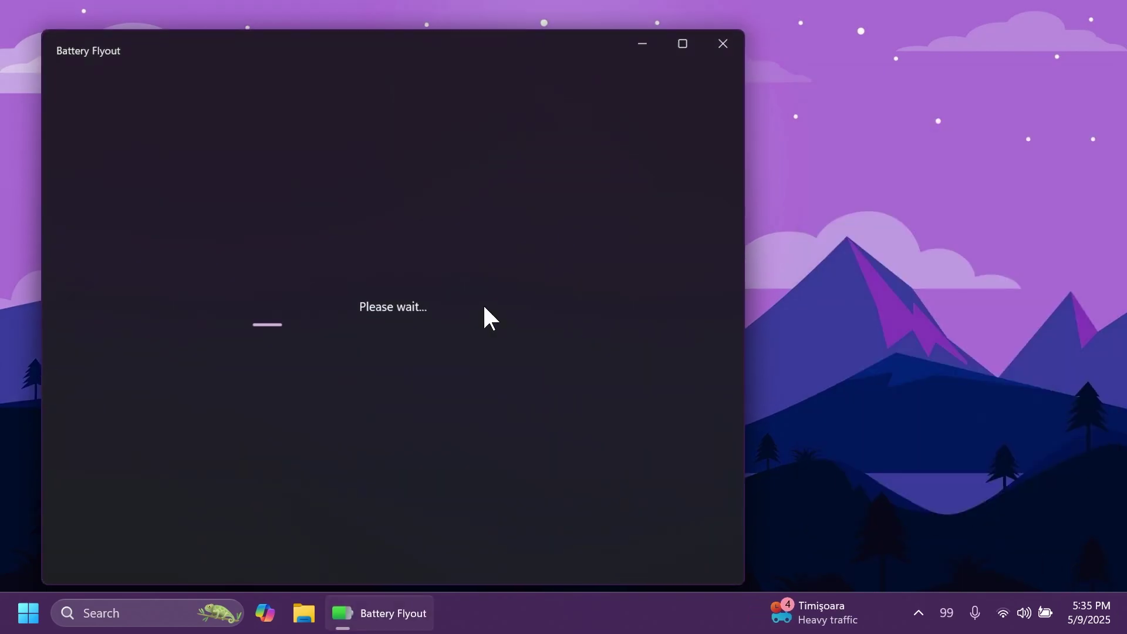
pyautogui.moveTo(452, 41); pyautogui.dragTo(491, 30)
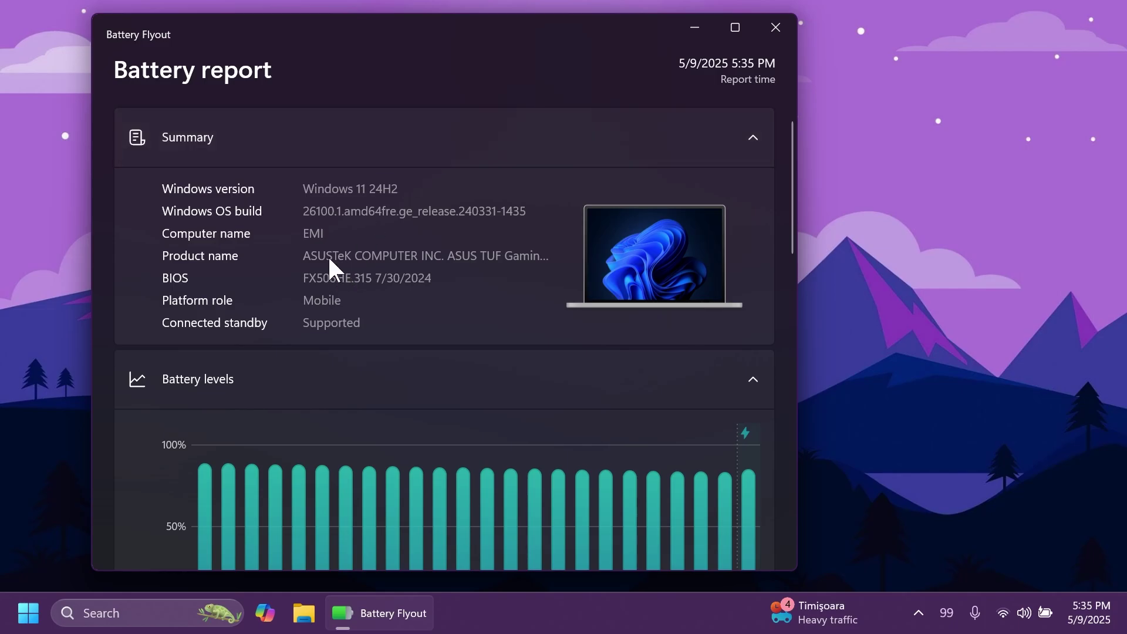
pyautogui.scroll(-3, 352, 220)
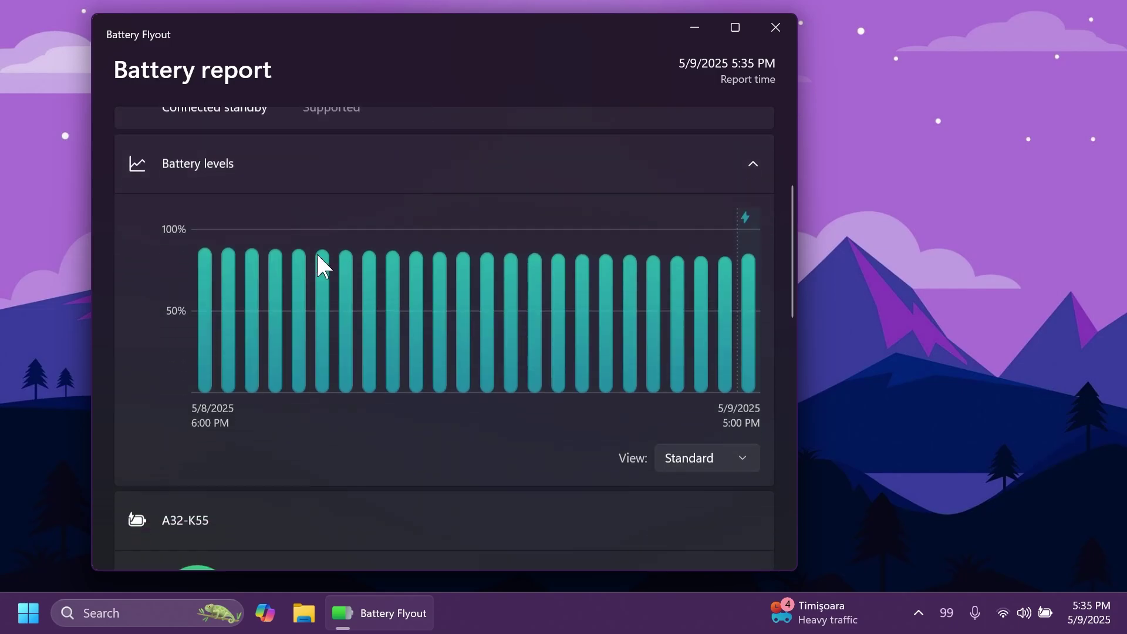
pyautogui.scroll(-1, 320, 261)
pyautogui.scroll(1, 436, 282)
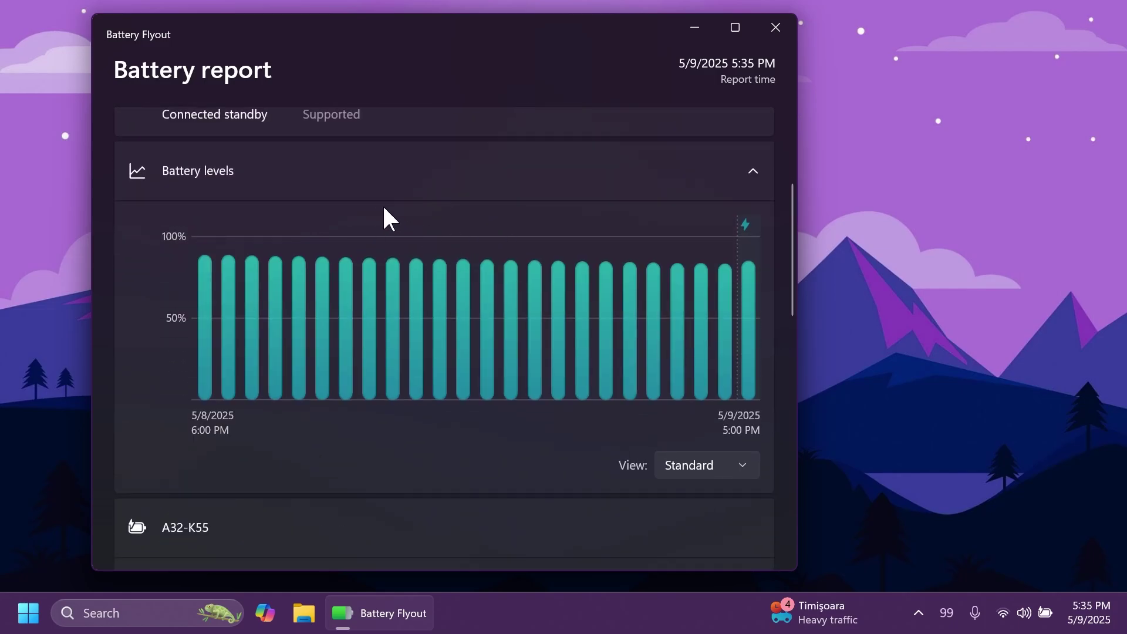
pyautogui.click(697, 462)
pyautogui.click(696, 497)
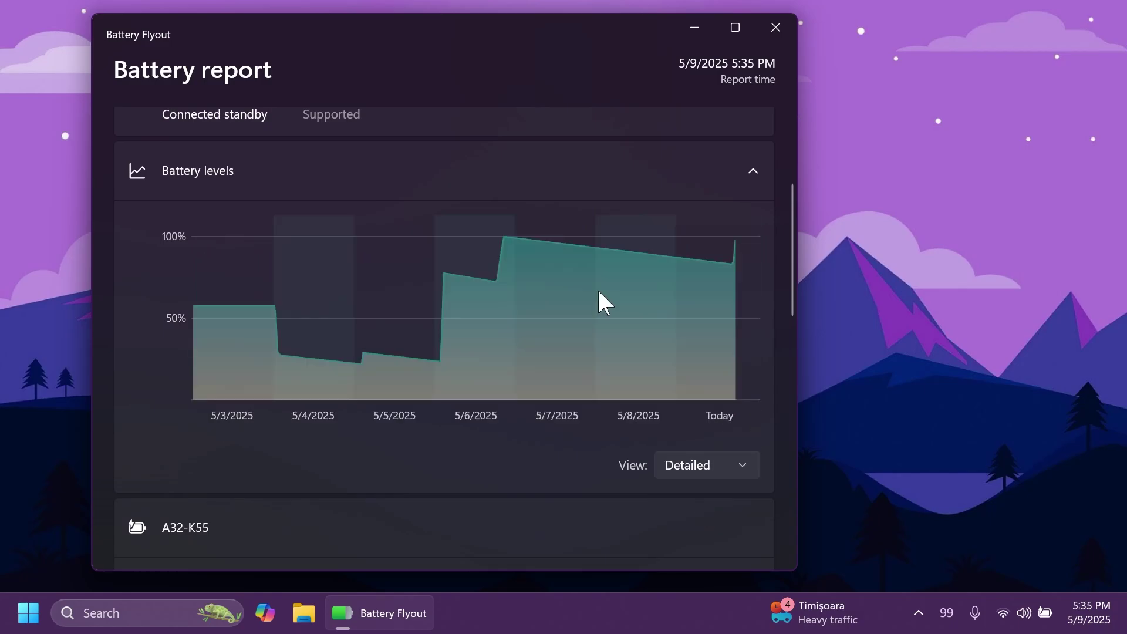
pyautogui.click(693, 469)
pyautogui.click(698, 434)
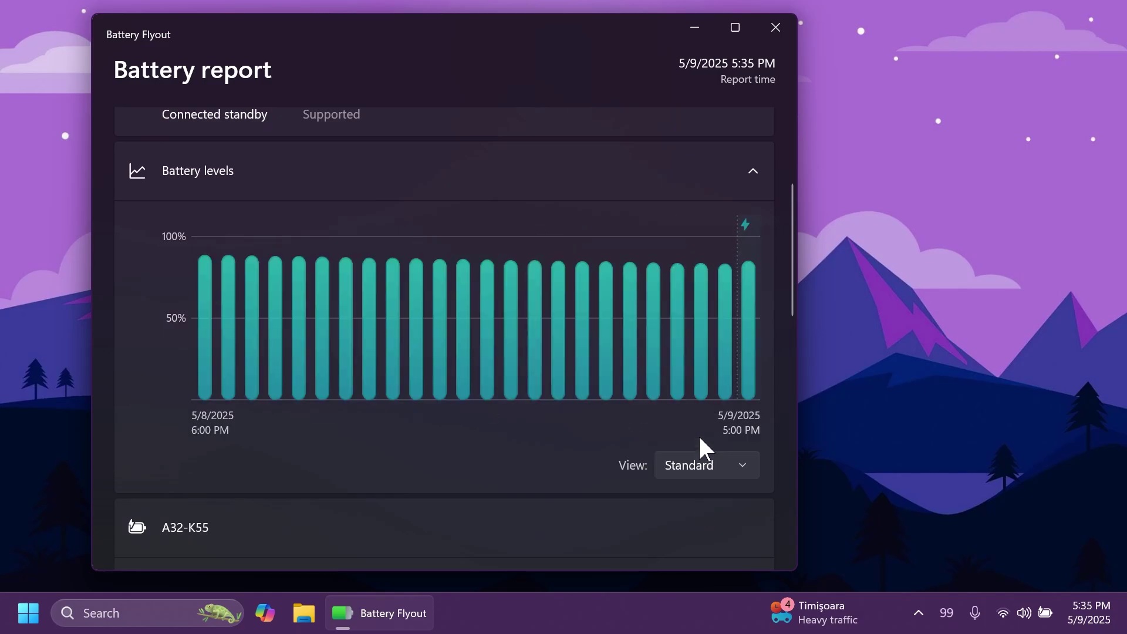
pyautogui.scroll(-2, 512, 294)
pyautogui.scroll(-3, 510, 293)
pyautogui.scroll(1, 507, 295)
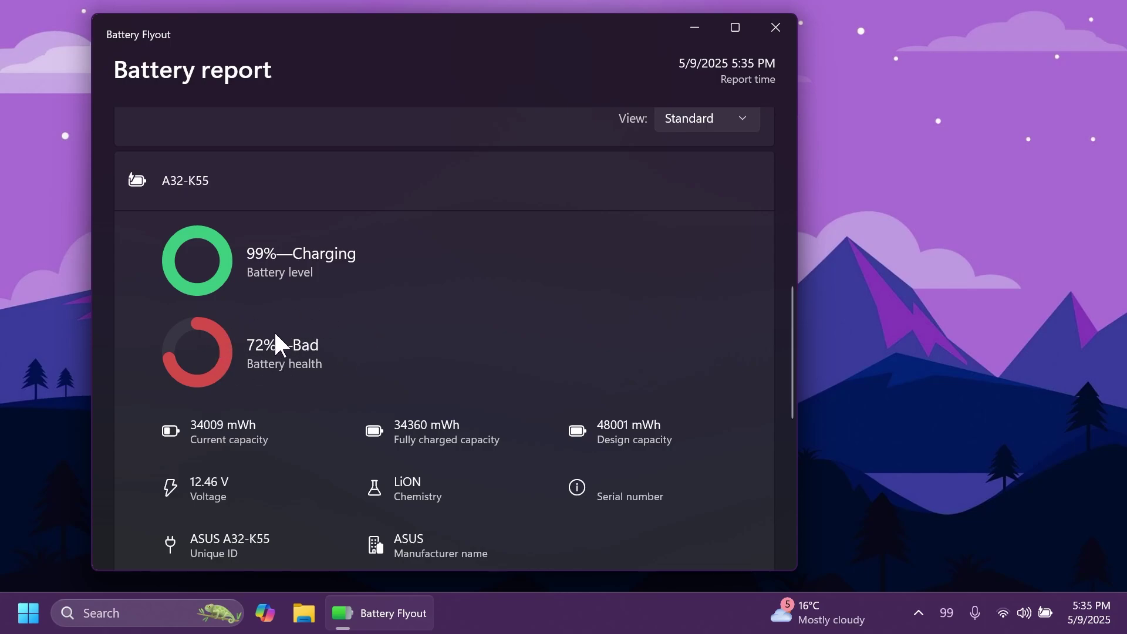
pyautogui.scroll(-1, 341, 333)
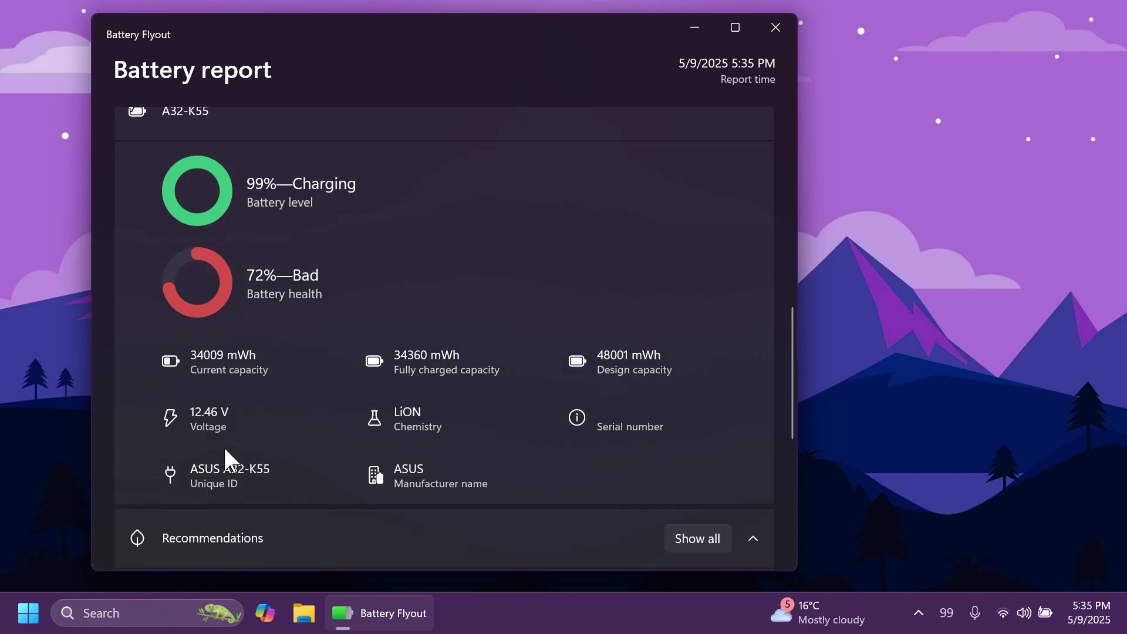
pyautogui.scroll(-1, 458, 436)
pyautogui.scroll(-1, 387, 317)
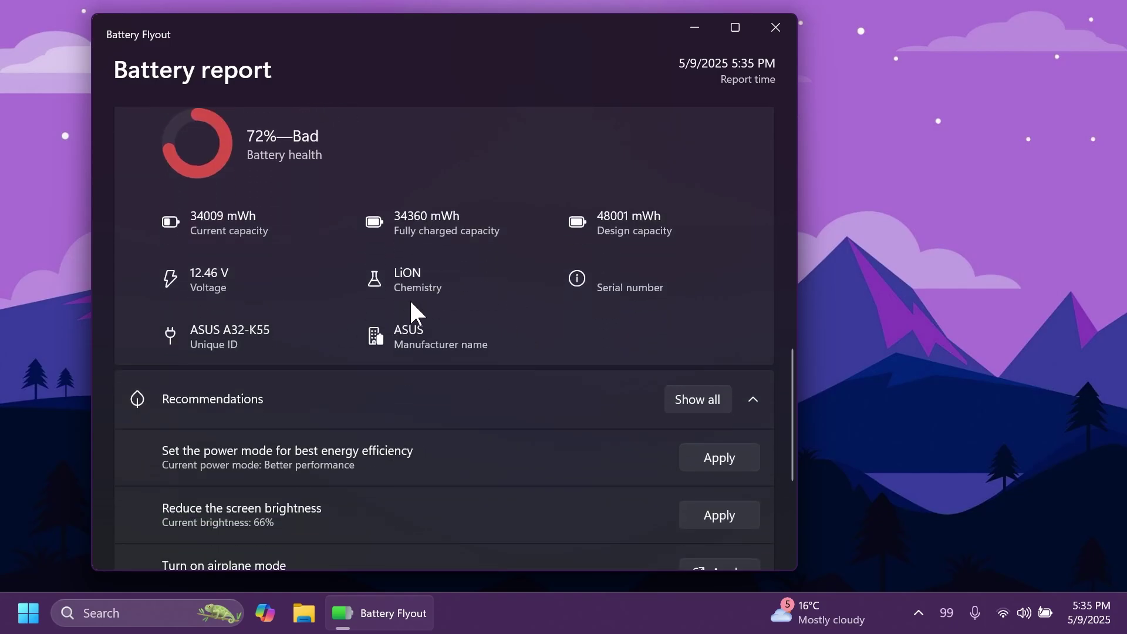
pyautogui.scroll(-1, 409, 299)
pyautogui.scroll(-2, 405, 202)
pyautogui.scroll(-1, 401, 177)
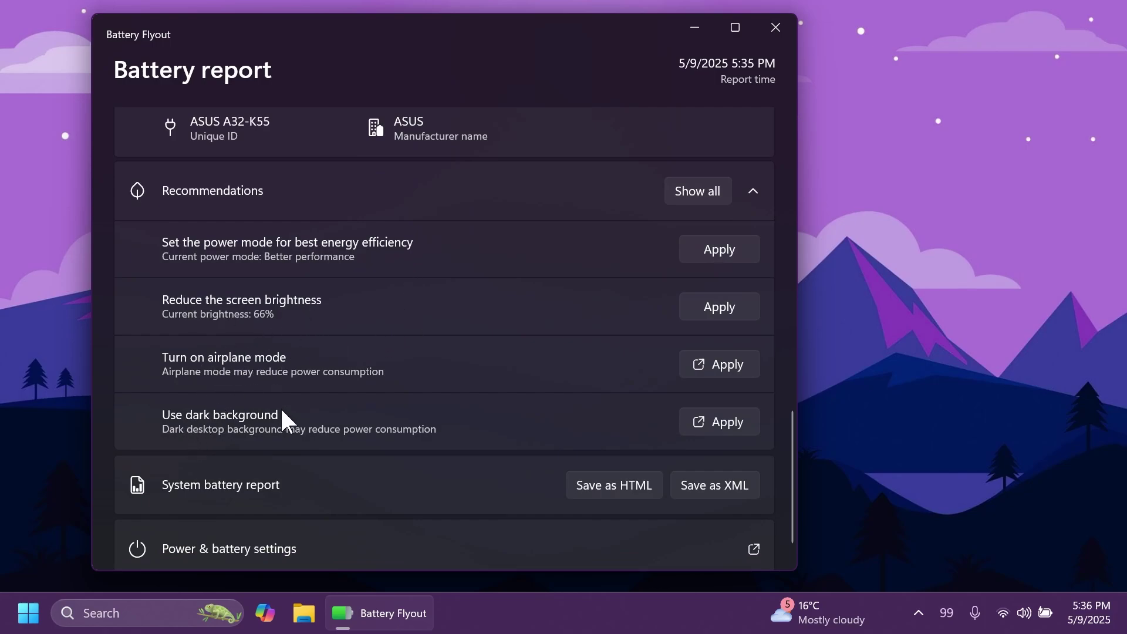
pyautogui.scroll(-1, 431, 264)
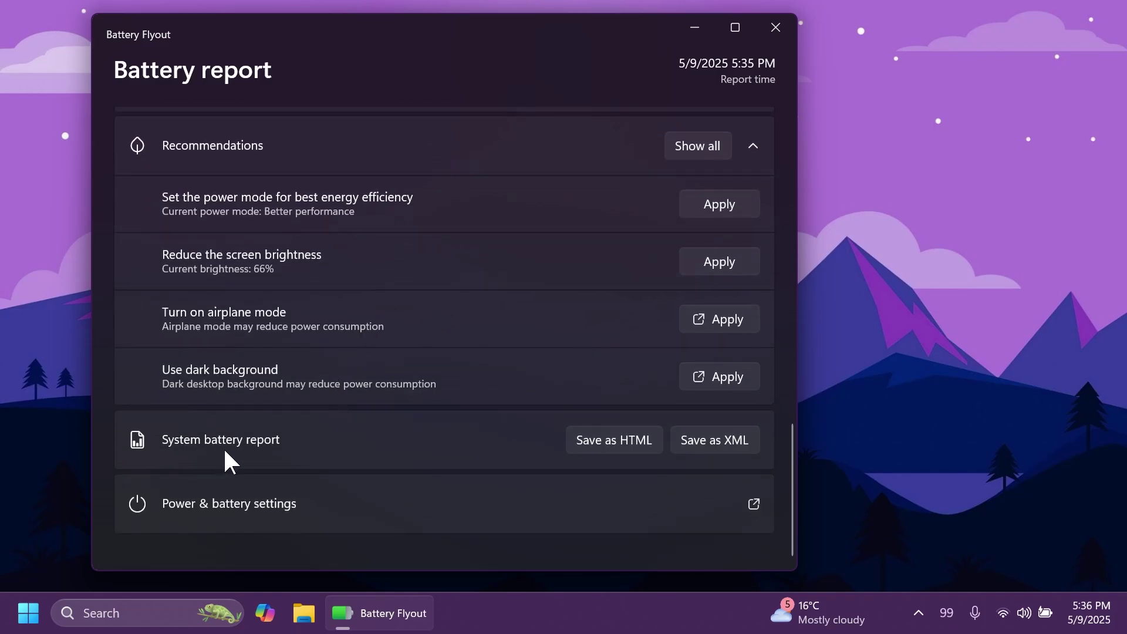
# Step: Save the system battery report as HTML on the Desktop and view it in Microsoft Edge
pyautogui.click(609, 437)
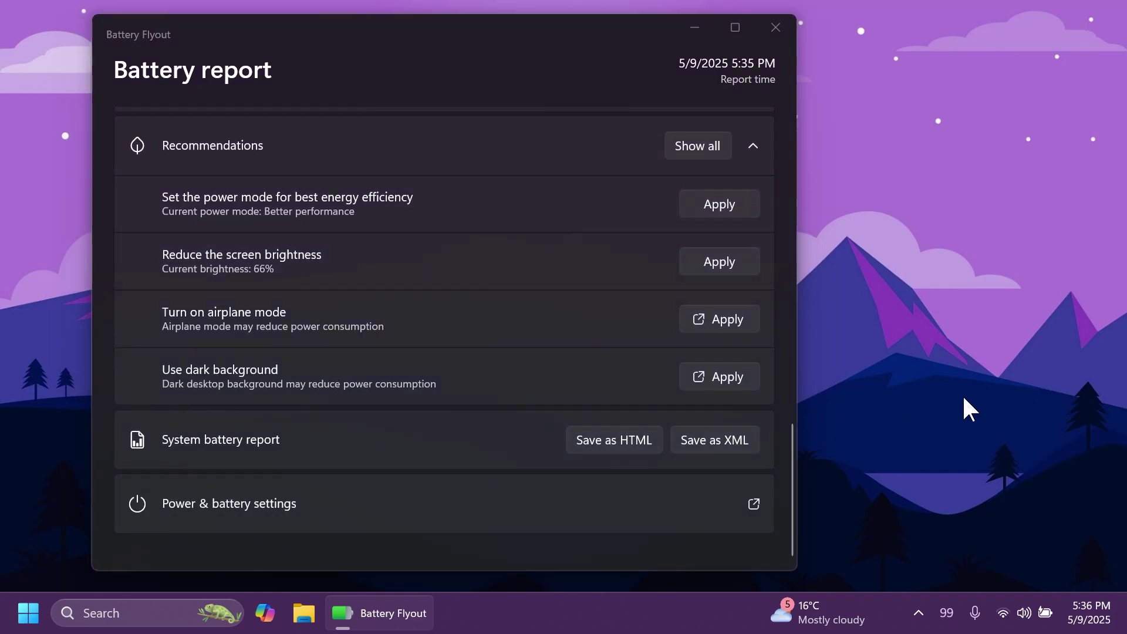
pyautogui.scroll(3, 158, 181)
pyautogui.click(165, 155)
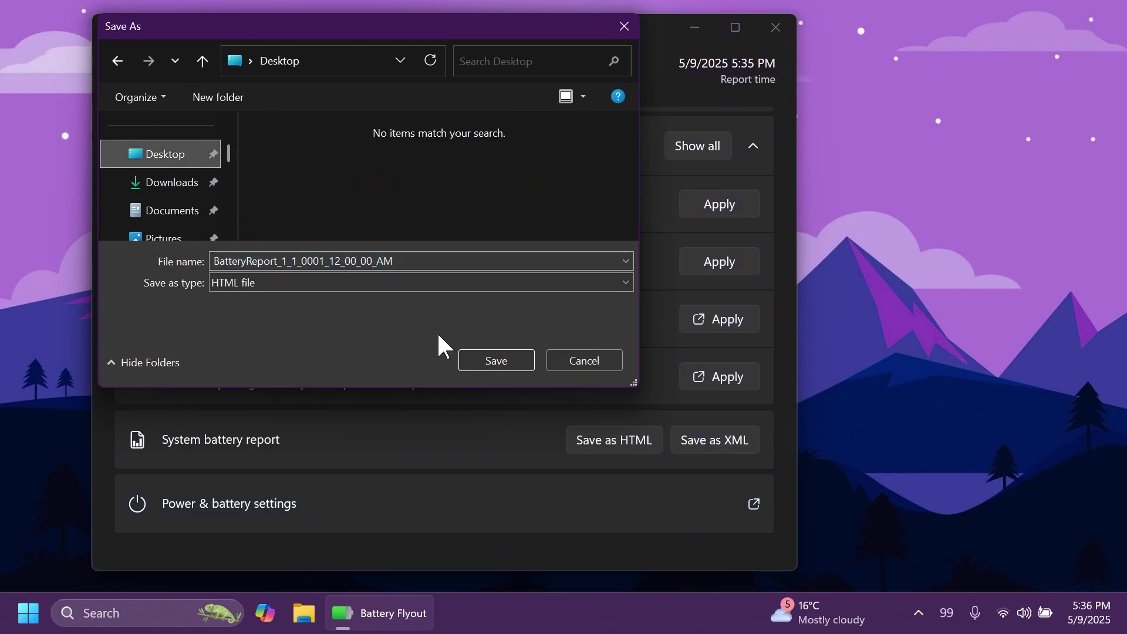
pyautogui.click(487, 361)
pyautogui.doubleClick(32, 35)
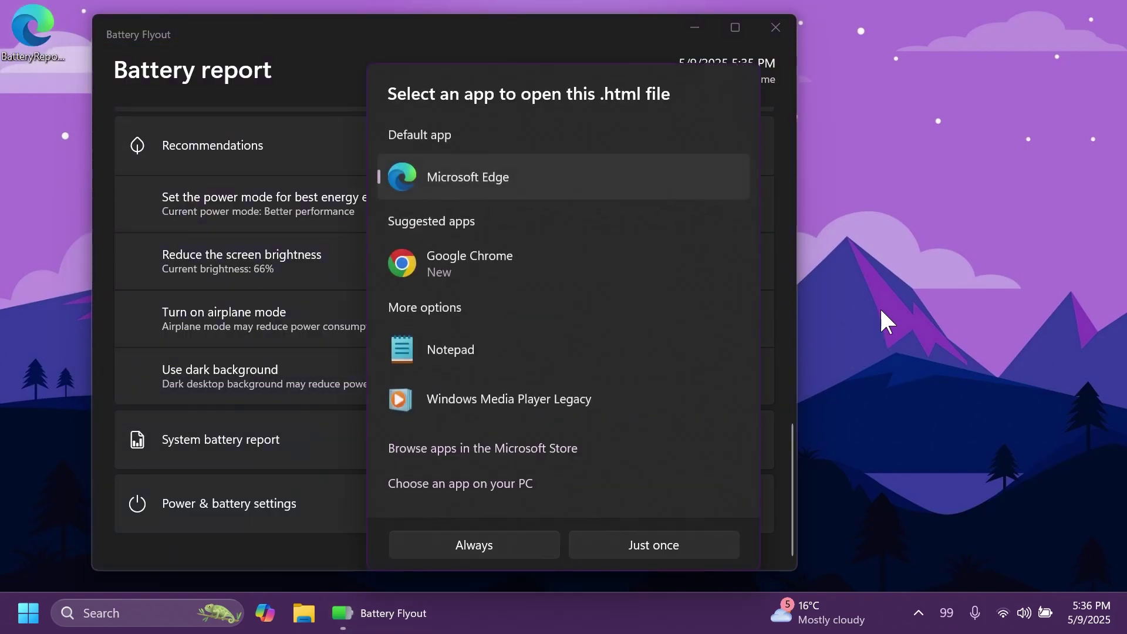
pyautogui.click(679, 544)
pyautogui.scroll(-2, 534, 263)
pyautogui.scroll(-4, 534, 263)
pyautogui.scroll(-2, 534, 264)
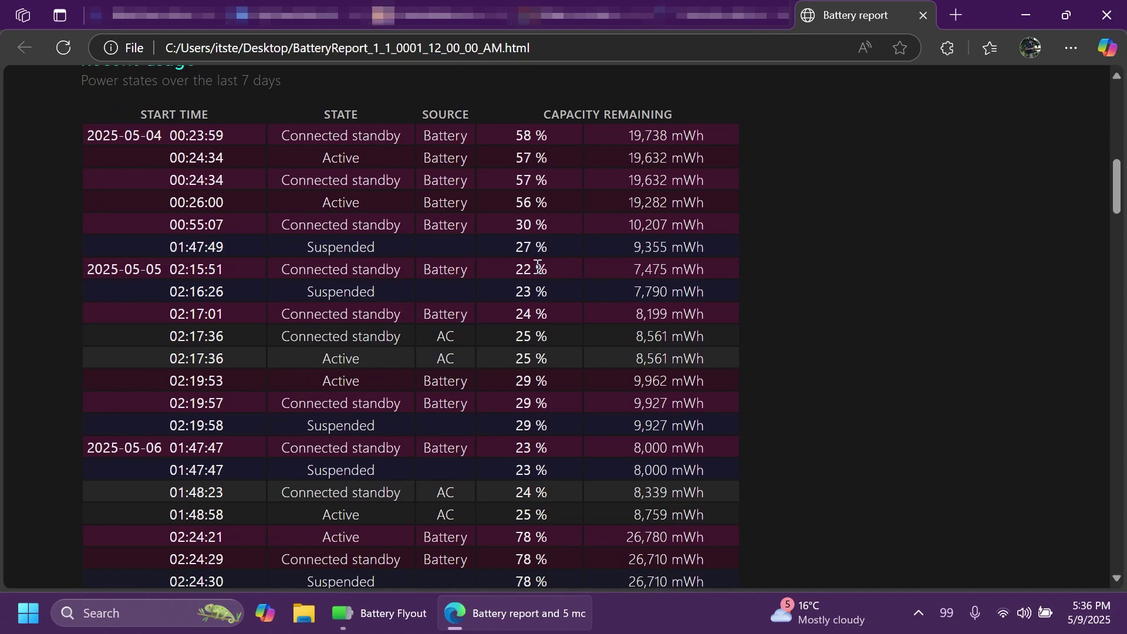
pyautogui.scroll(-5, 536, 265)
pyautogui.scroll(-3, 536, 264)
pyautogui.scroll(-4, 537, 266)
pyautogui.scroll(-1, 536, 266)
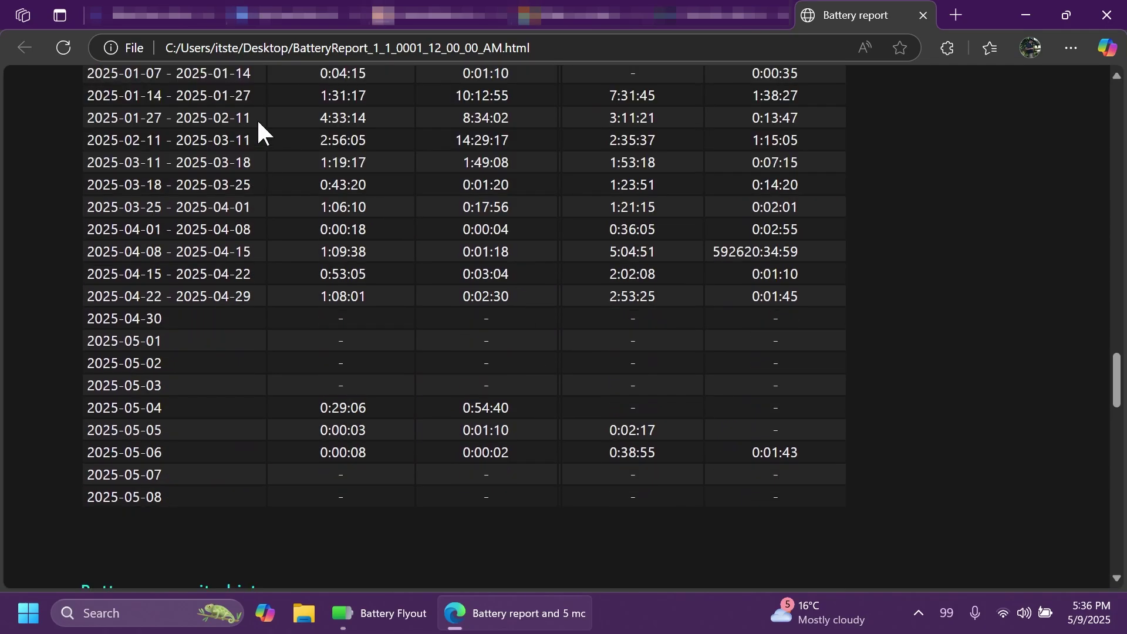
pyautogui.scroll(-5, 478, 252)
pyautogui.scroll(-4, 456, 252)
pyautogui.scroll(1, 455, 239)
pyautogui.scroll(-8, 455, 240)
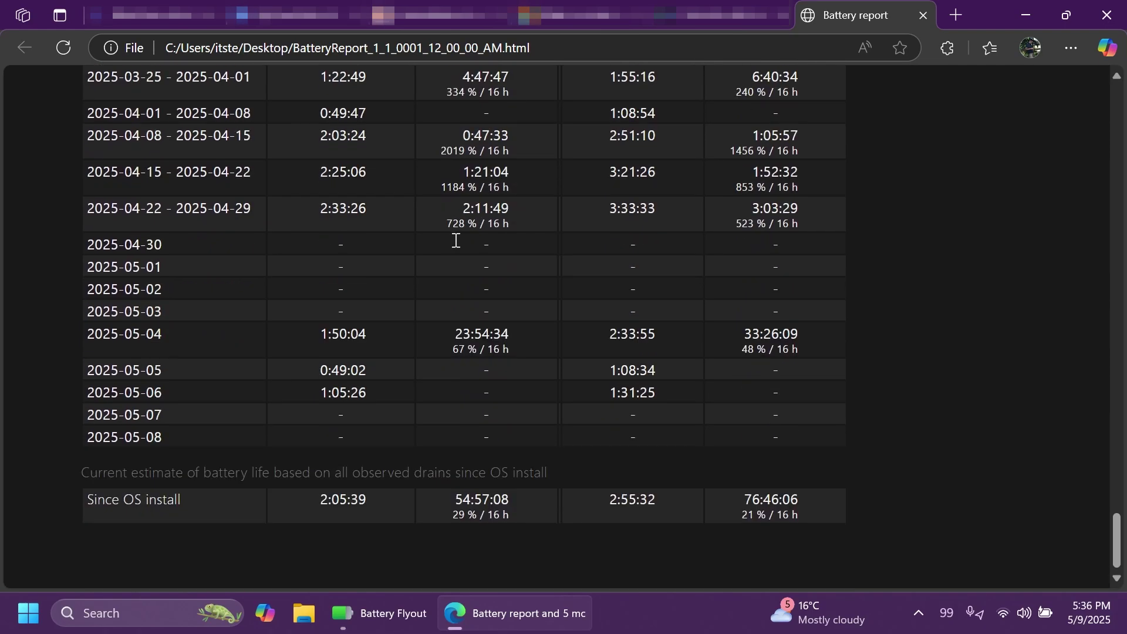
pyautogui.scroll(1, 452, 239)
pyautogui.scroll(2, 445, 264)
pyautogui.scroll(1, 410, 238)
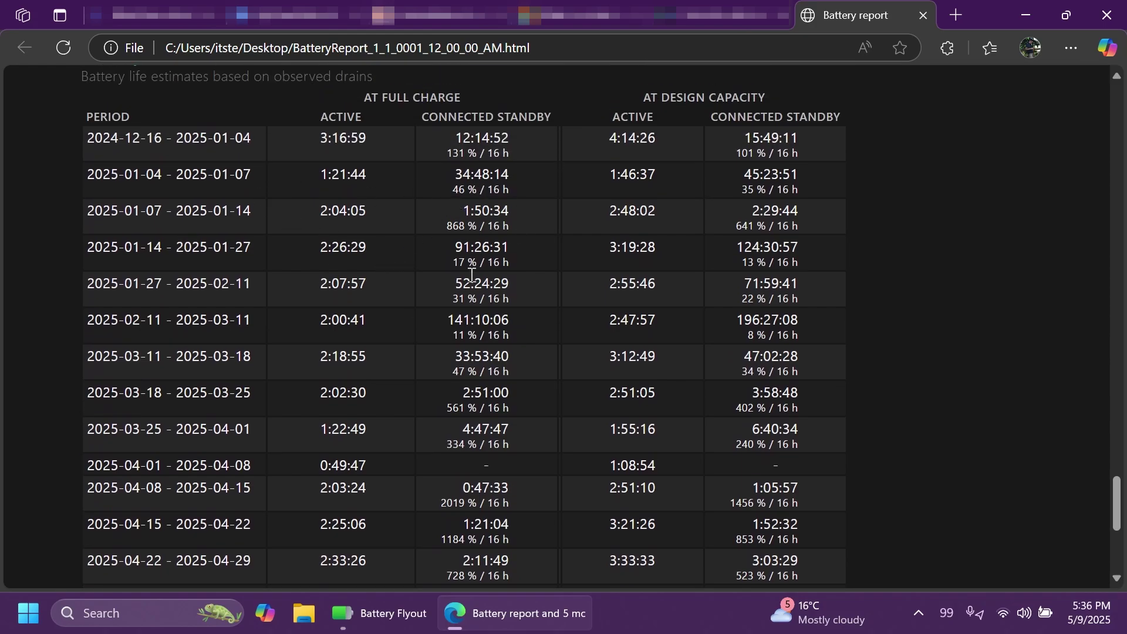
# Step: Close the report, briefly visit Windows Power & battery settings, then show the battery panel again
pyautogui.hotkey('alt', 'F4')
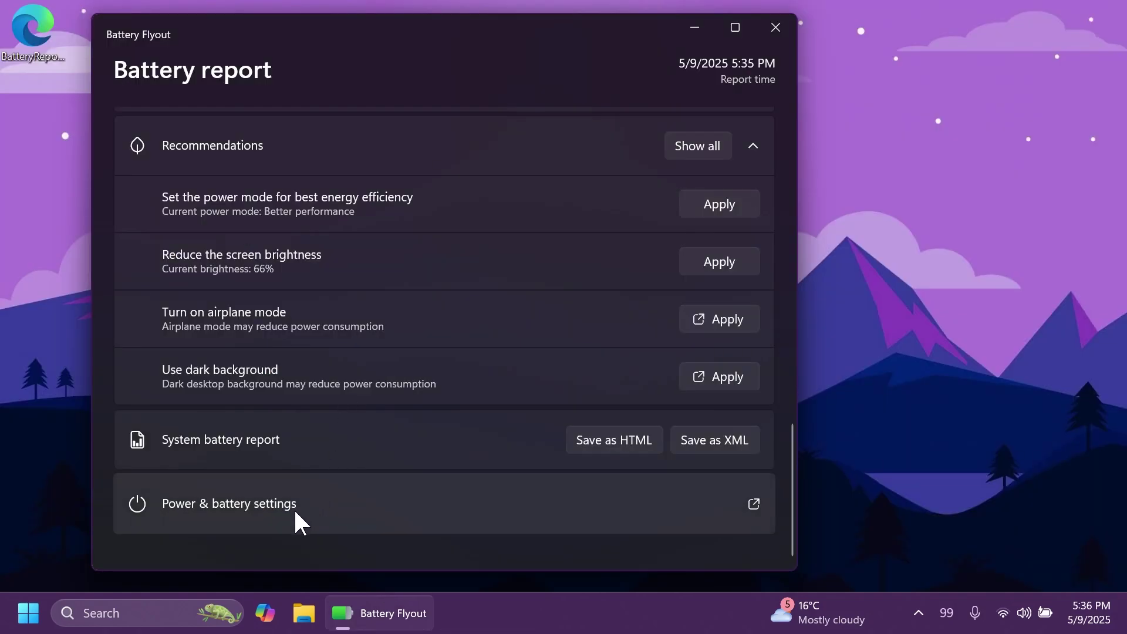
pyautogui.click(342, 502)
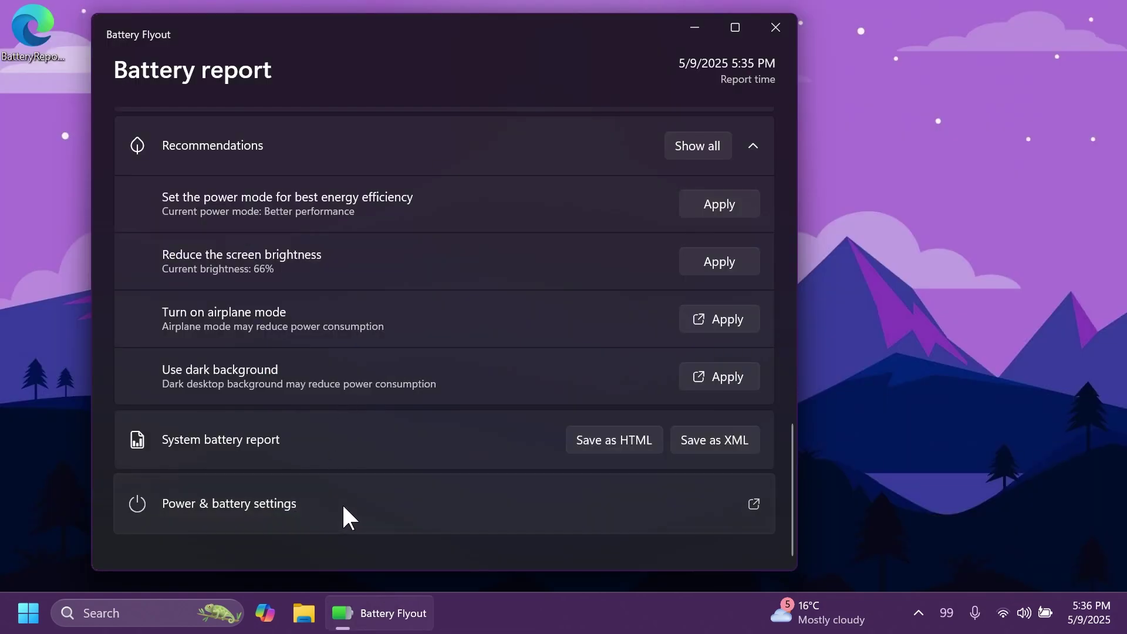
pyautogui.scroll(-5, 339, 282)
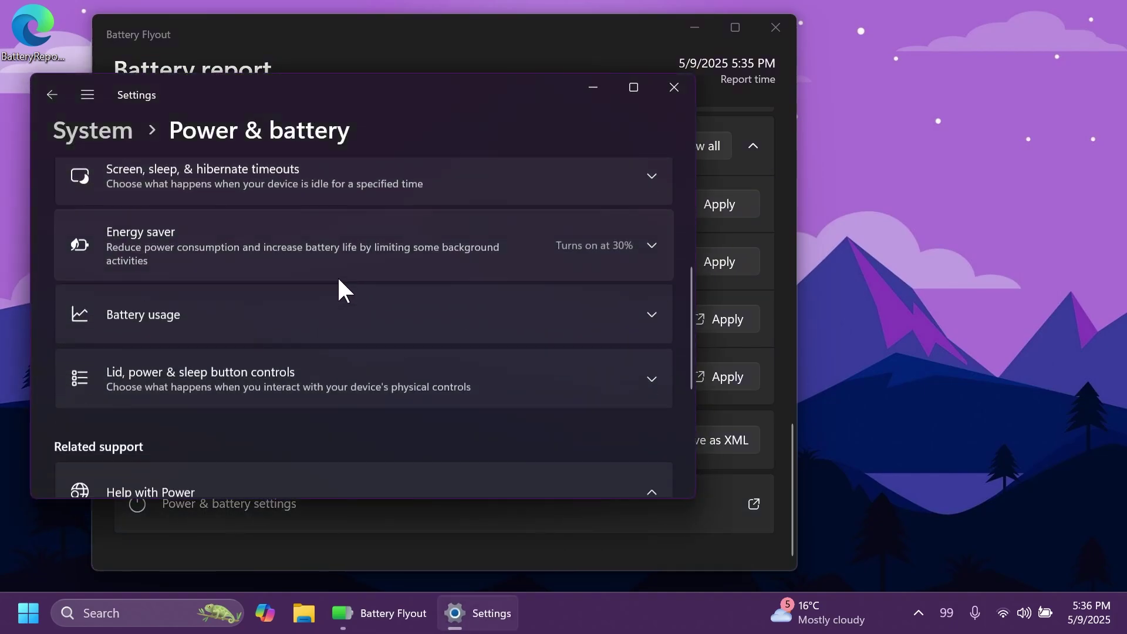
pyautogui.scroll(-5, 337, 281)
pyautogui.click(675, 88)
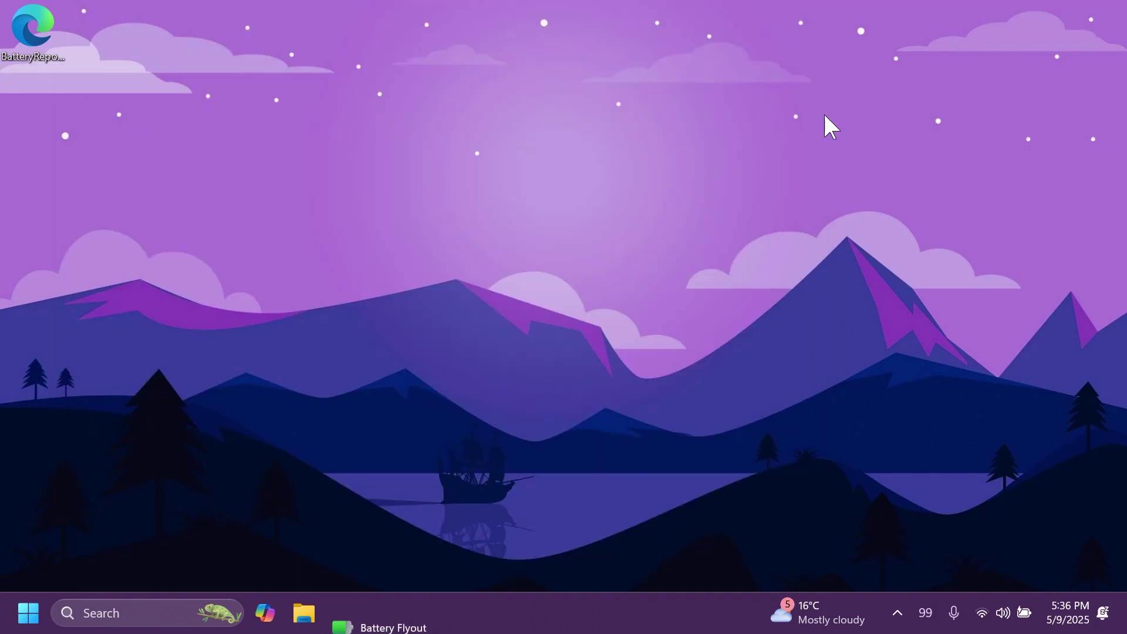
pyautogui.click(925, 613)
# Step: In General settings, try theme color and accent color tray icons, then set 'Icon - colorful'
pyautogui.click(1093, 560)
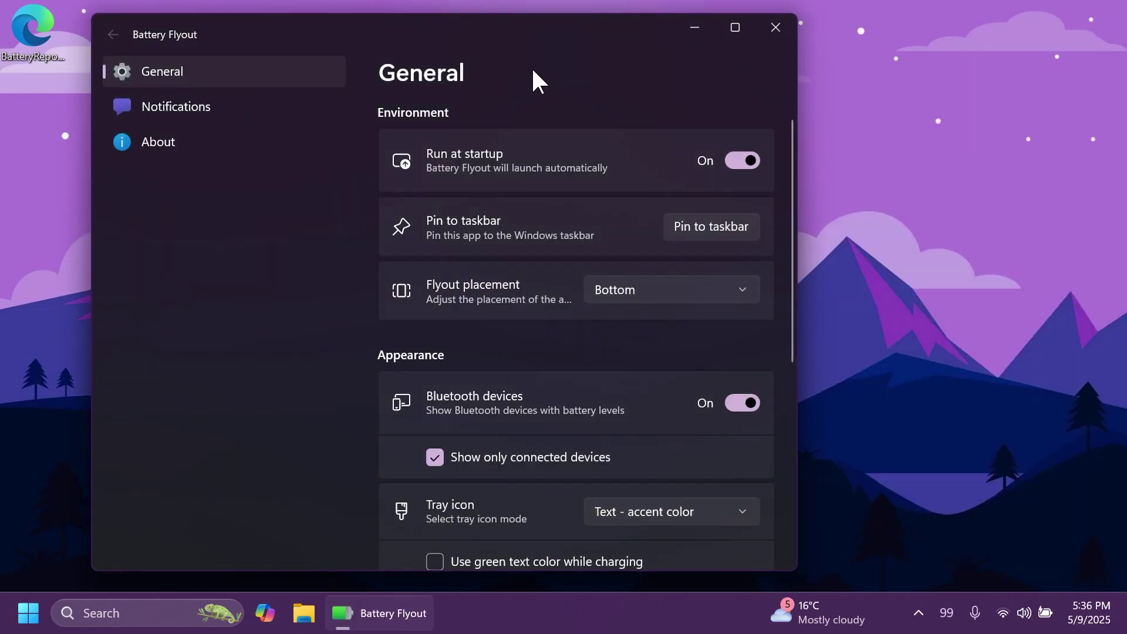
pyautogui.scroll(-2, 564, 167)
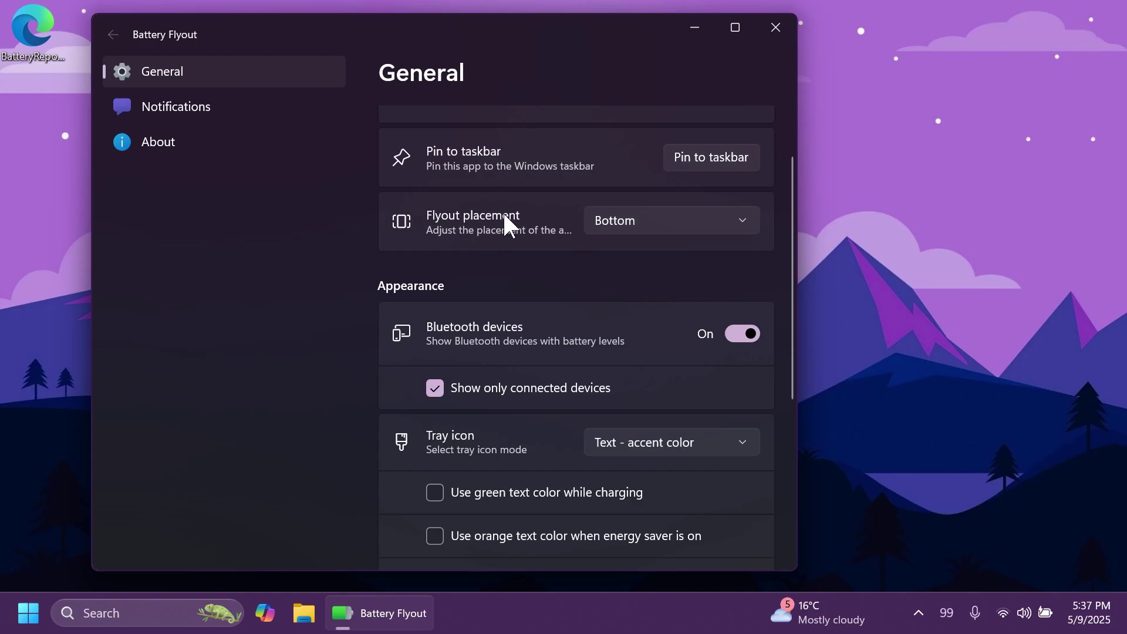
pyautogui.scroll(-2, 522, 214)
pyautogui.scroll(-3, 543, 211)
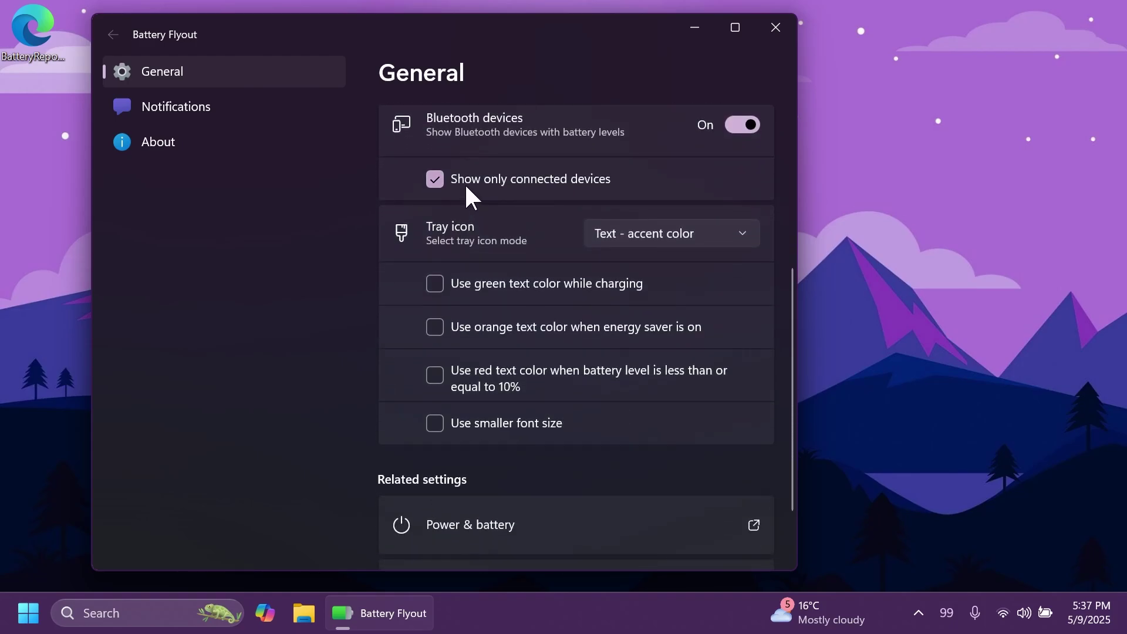
pyautogui.scroll(1, 459, 179)
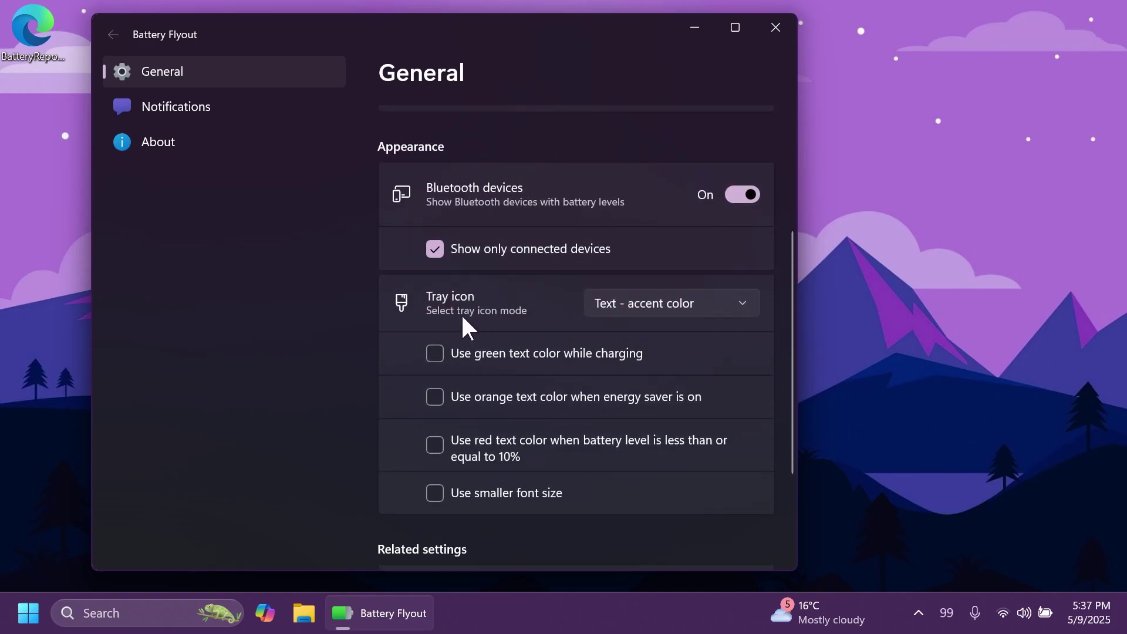
pyautogui.scroll(-2, 503, 392)
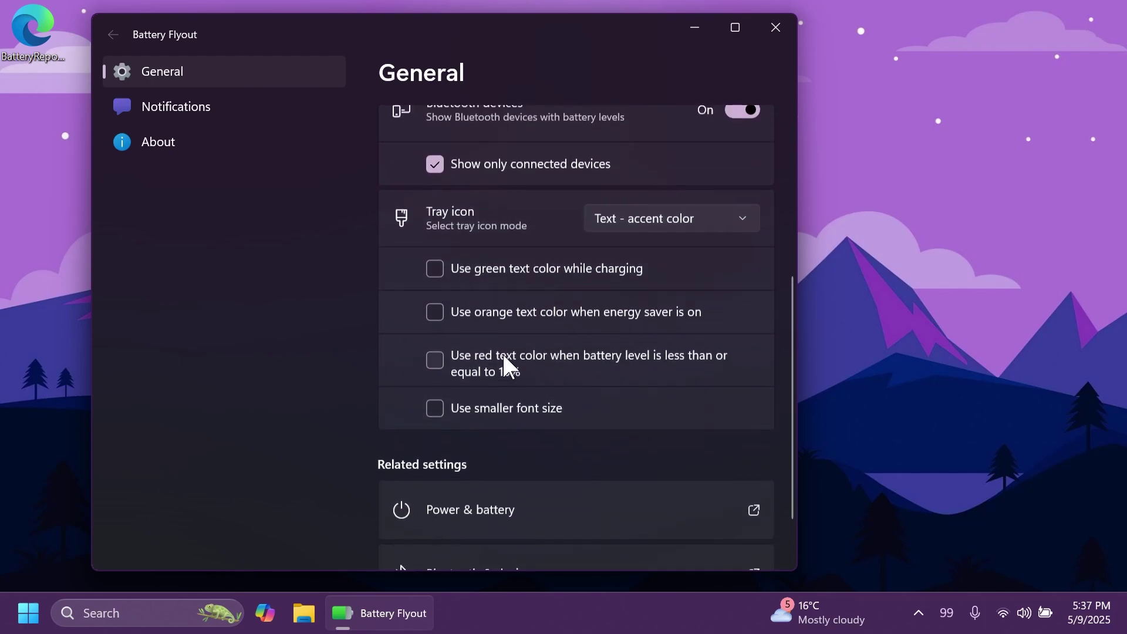
pyautogui.click(670, 222)
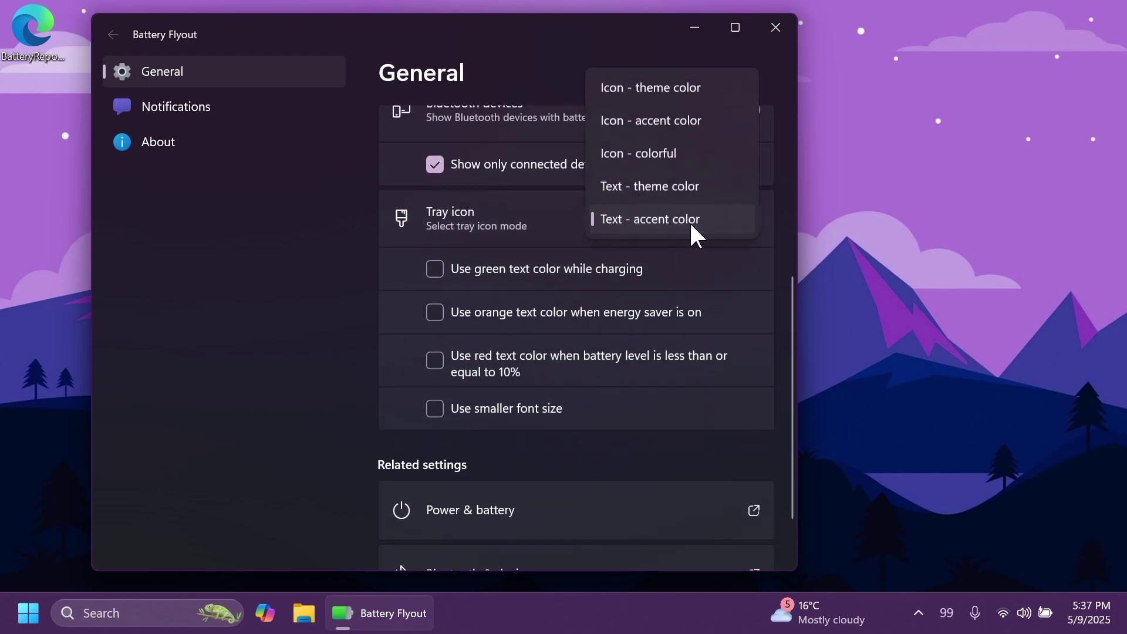
pyautogui.click(666, 91)
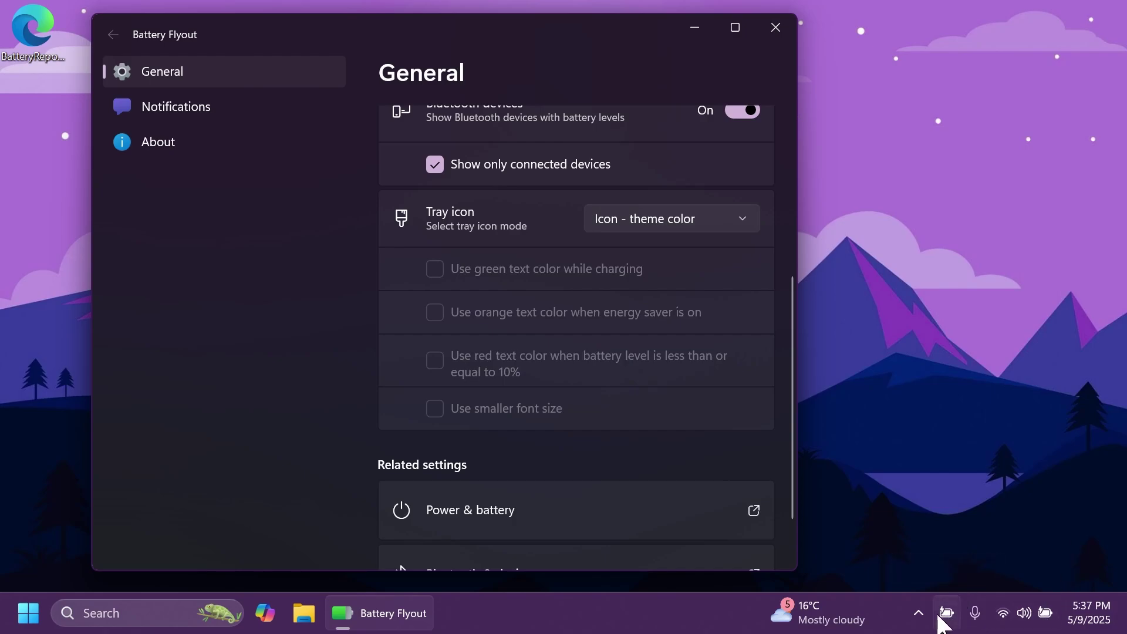
pyautogui.click(648, 215)
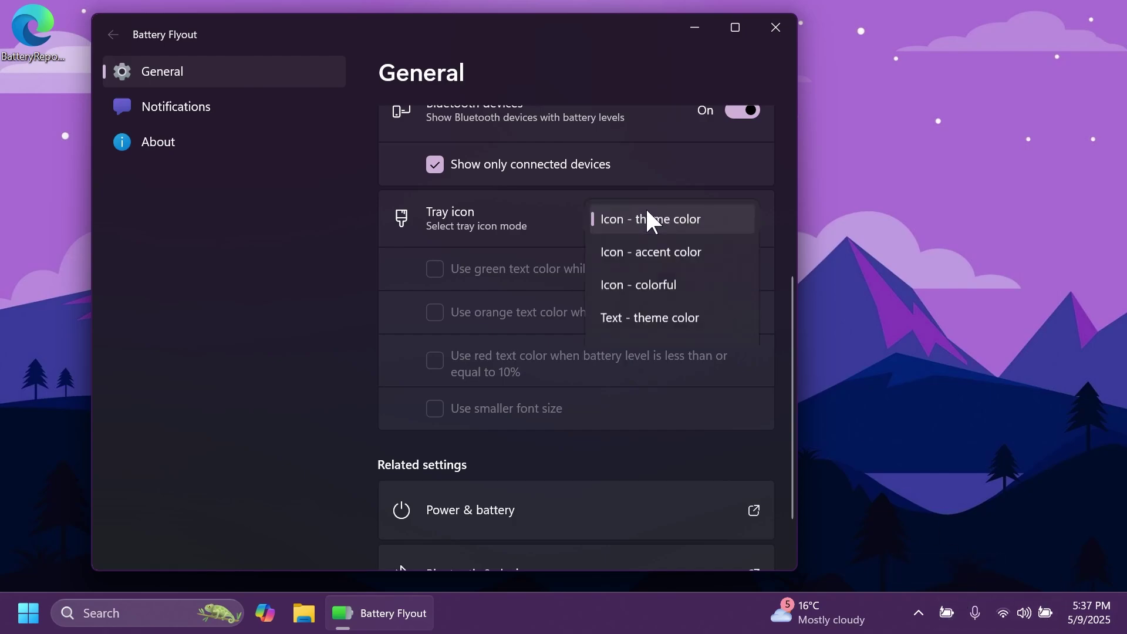
pyautogui.click(689, 251)
pyautogui.click(686, 220)
pyautogui.click(662, 253)
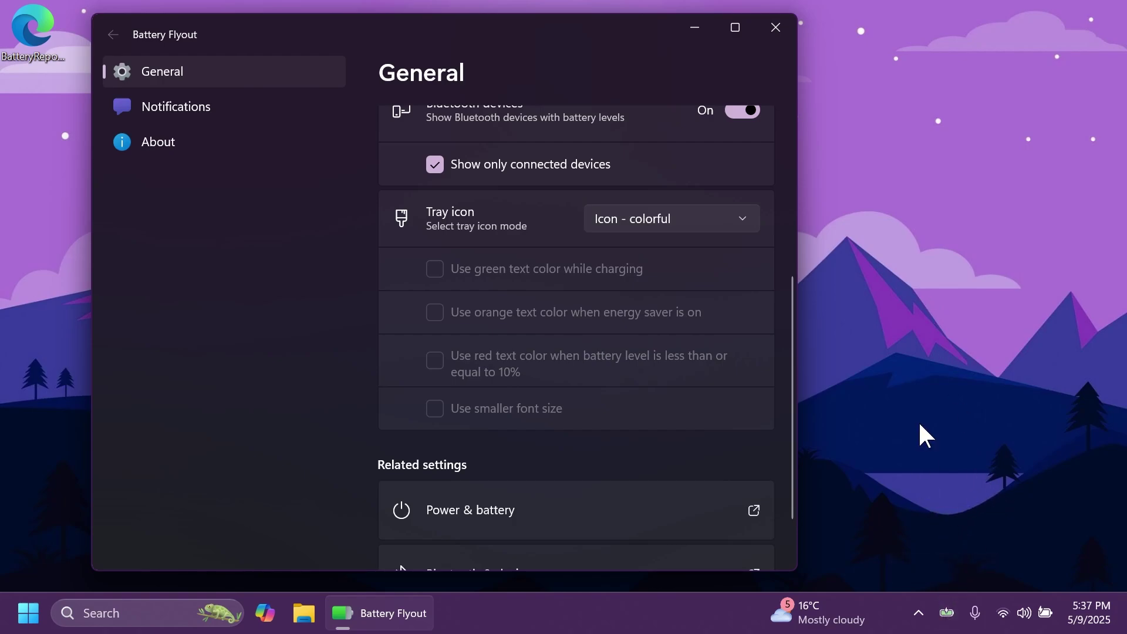
pyautogui.scroll(-2, 554, 499)
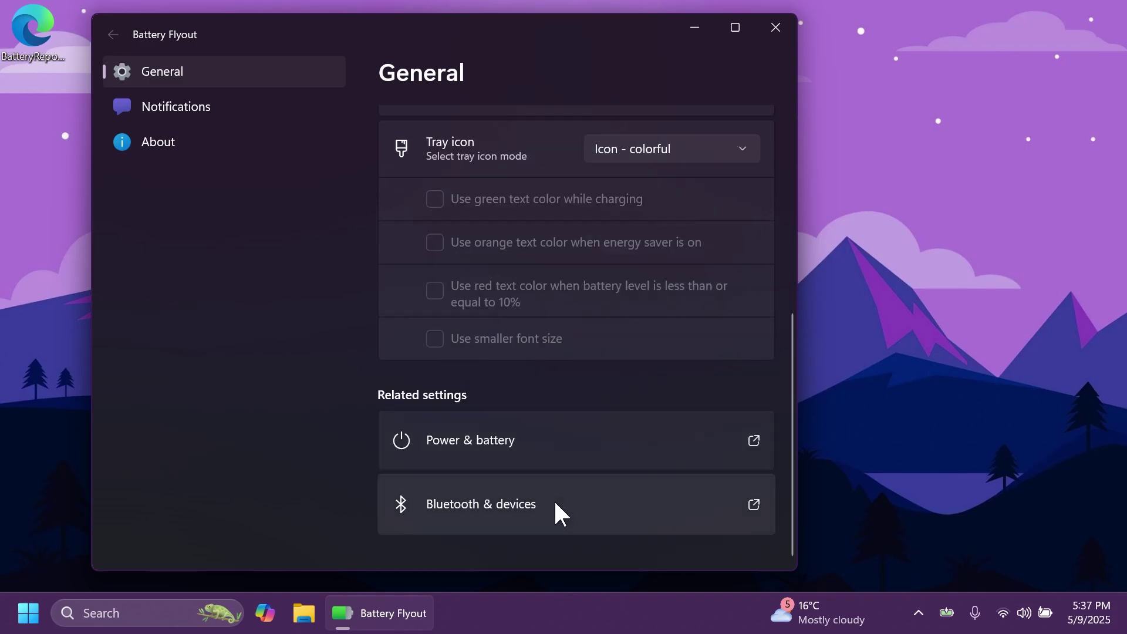
# Step: Visit the Notifications page and check Windows notification settings via Go to Settings
pyautogui.click(205, 105)
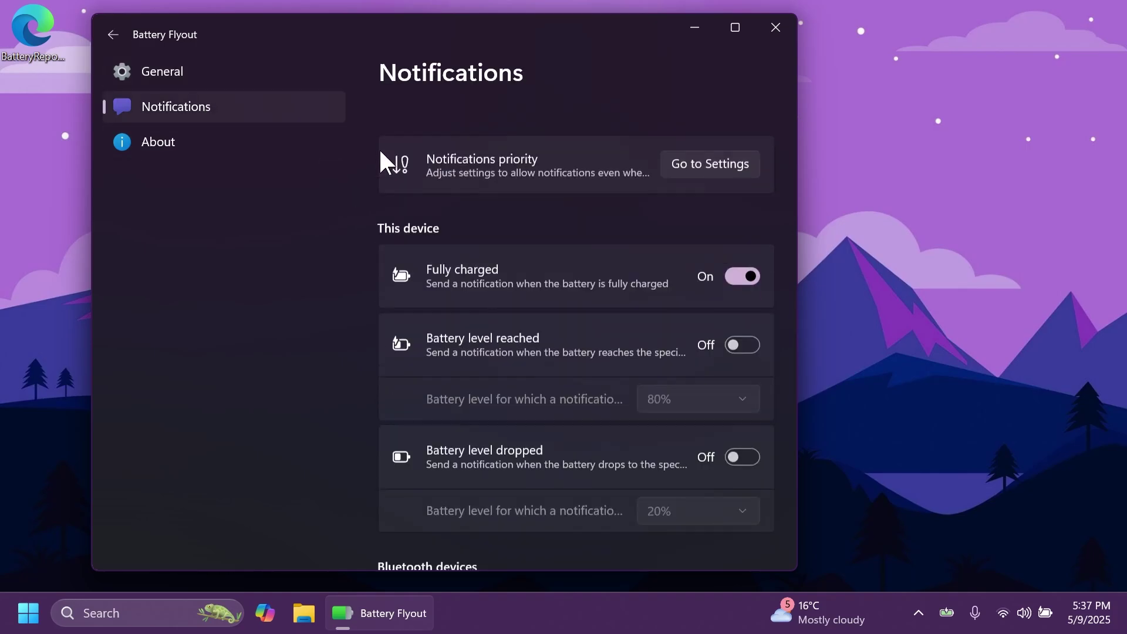
pyautogui.scroll(-3, 508, 130)
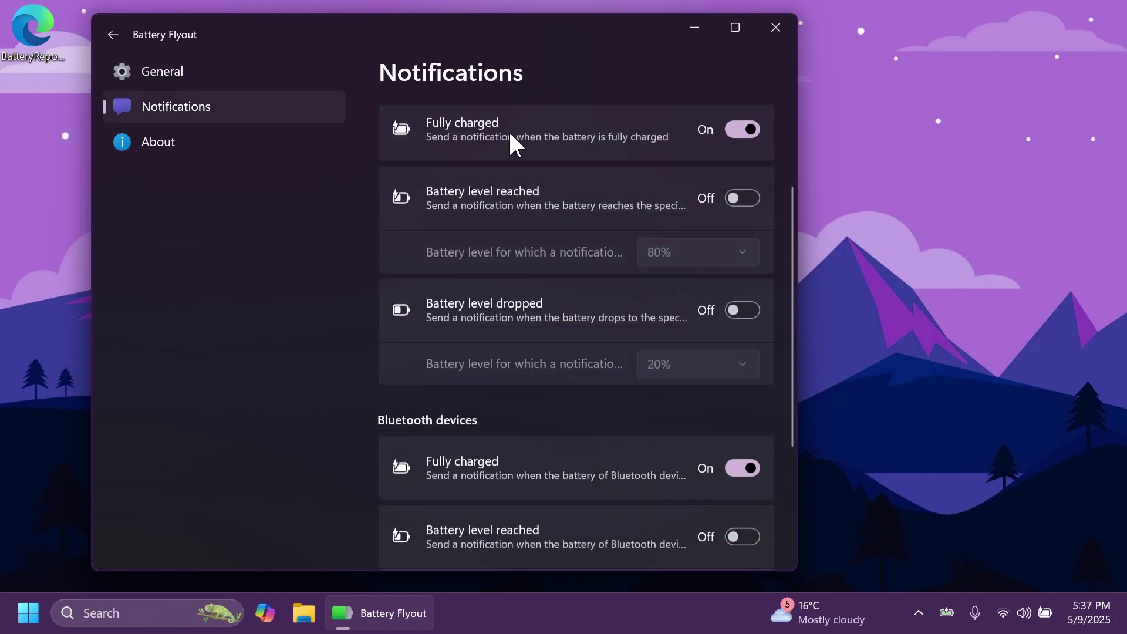
pyautogui.scroll(-3, 509, 131)
pyautogui.scroll(6, 508, 129)
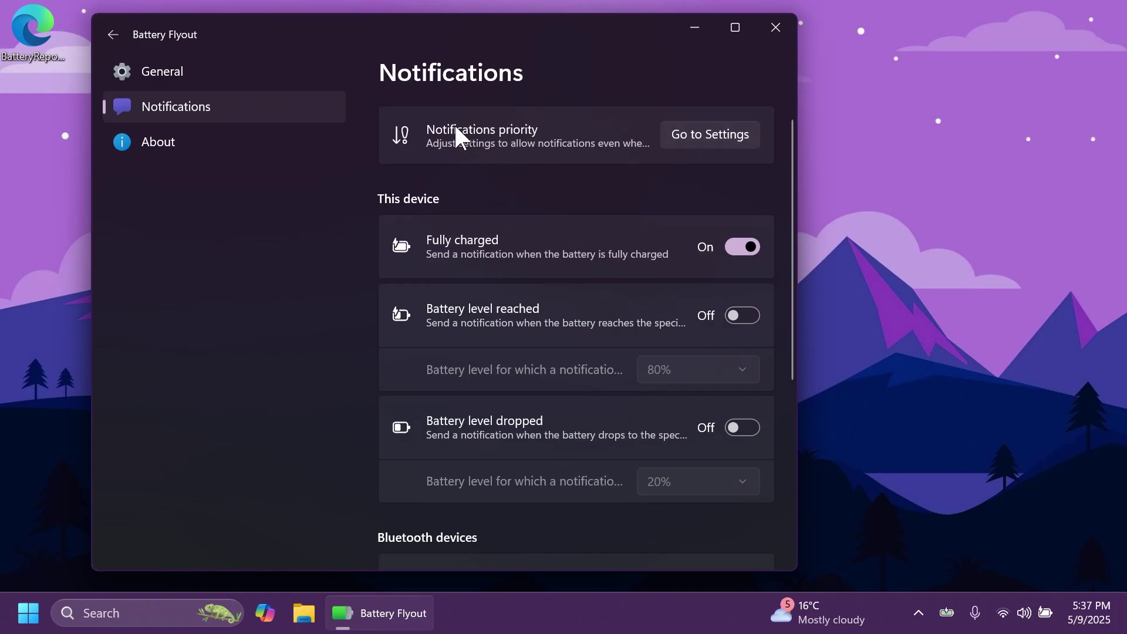
pyautogui.click(709, 133)
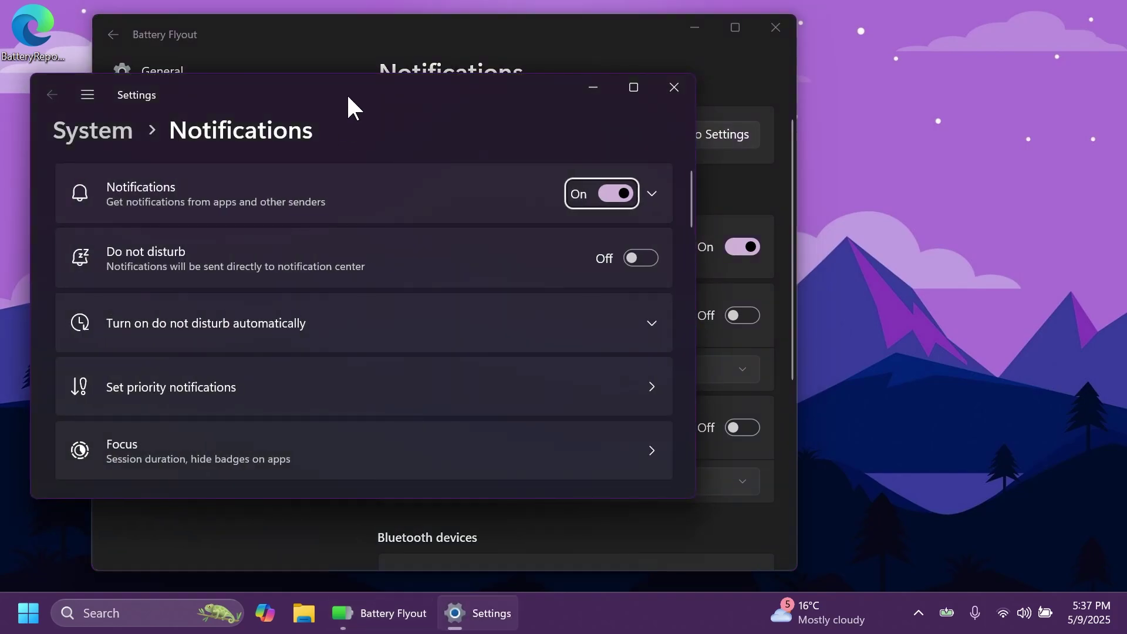
pyautogui.scroll(-5, 354, 265)
pyautogui.scroll(-1, 342, 262)
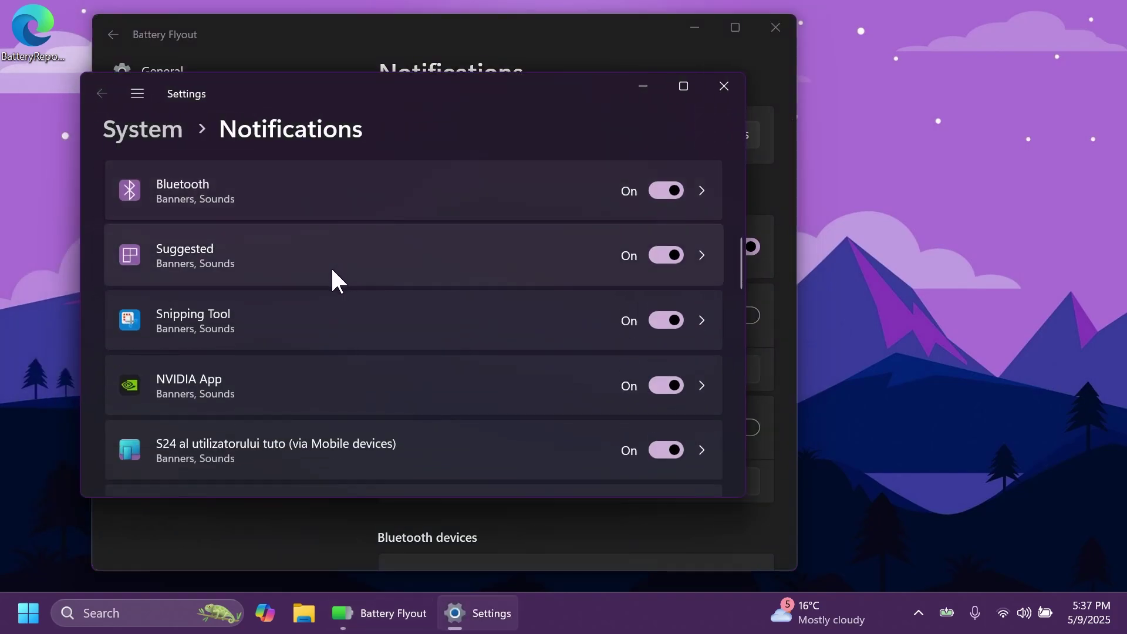
pyautogui.scroll(-3, 330, 267)
pyautogui.click(723, 86)
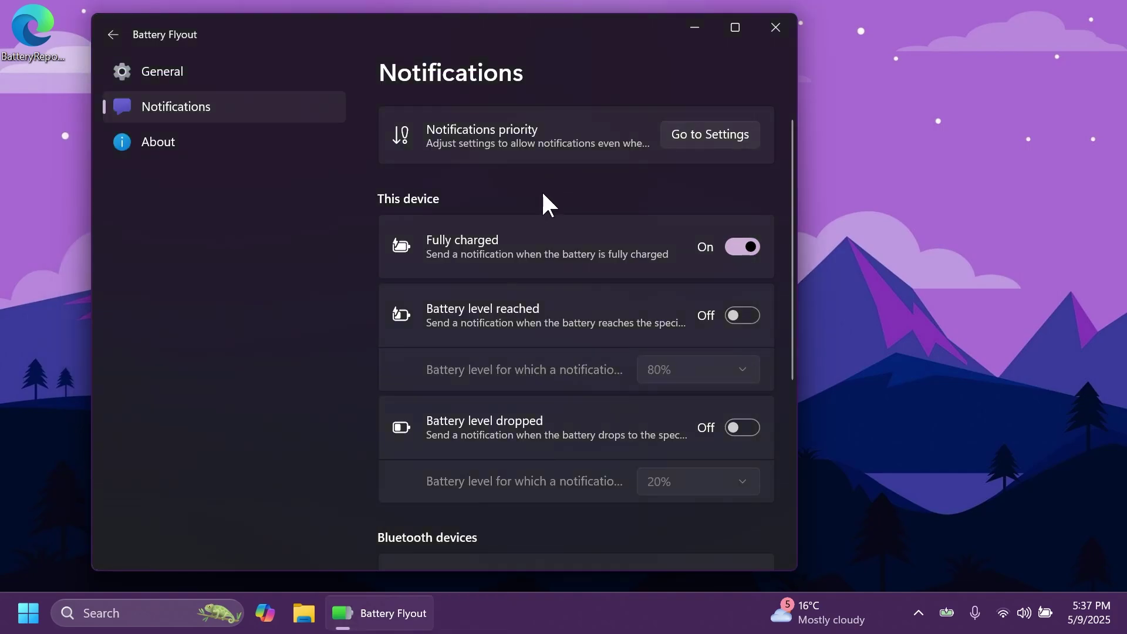
pyautogui.scroll(-2, 541, 189)
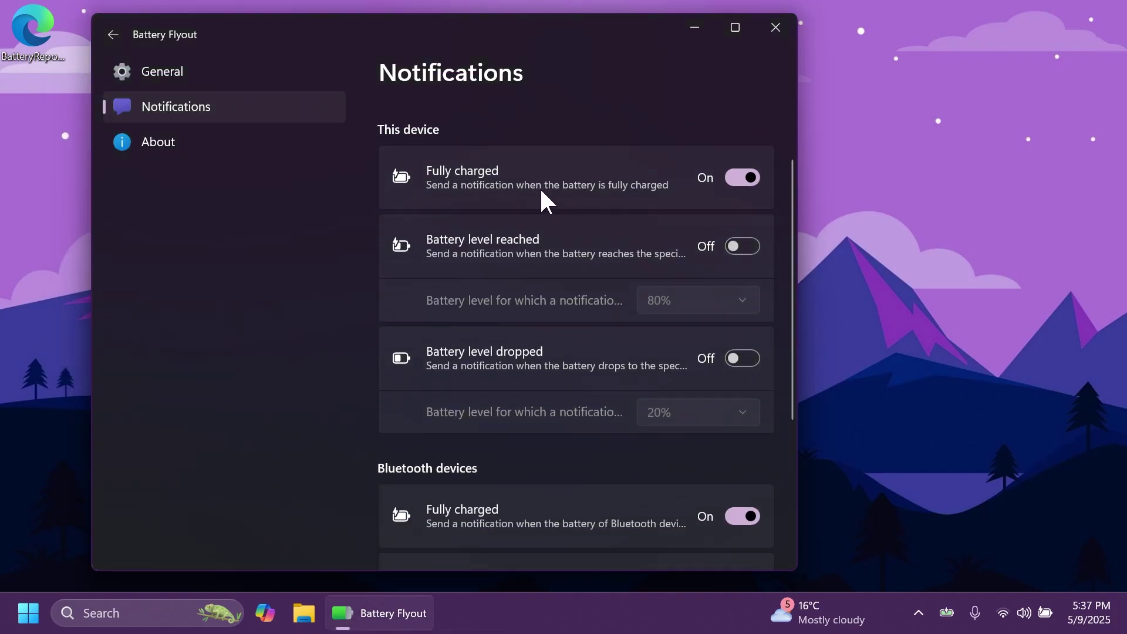
pyautogui.scroll(-1, 620, 184)
pyautogui.scroll(-1, 620, 192)
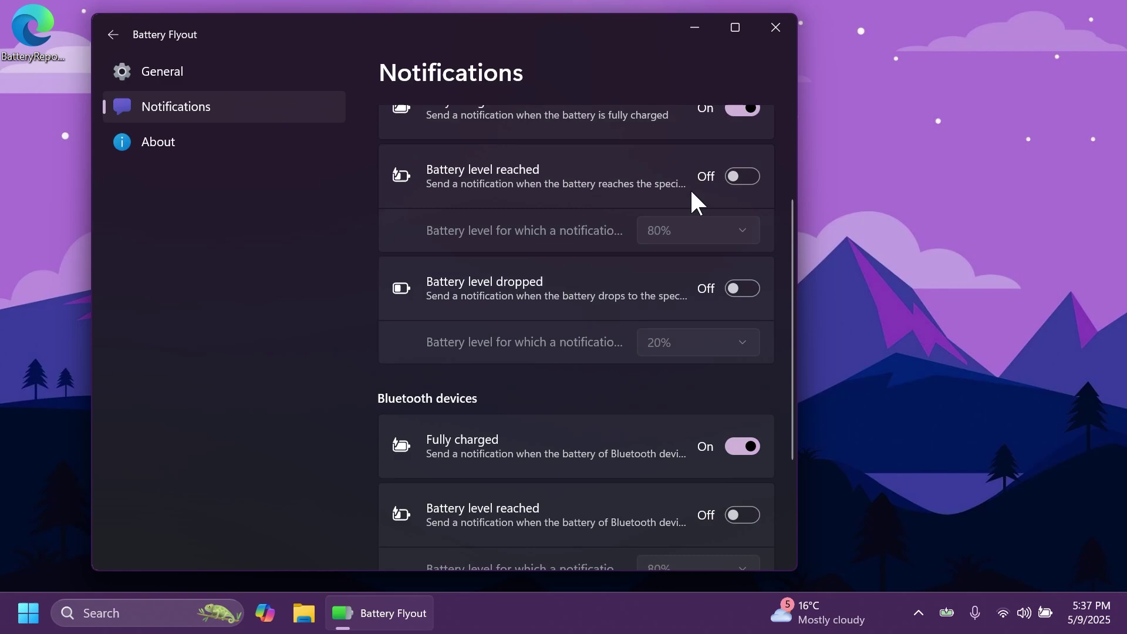
# Step: Enable Battery level reached alerts, view the thresholds, then disable them again
pyautogui.click(733, 181)
pyautogui.click(704, 225)
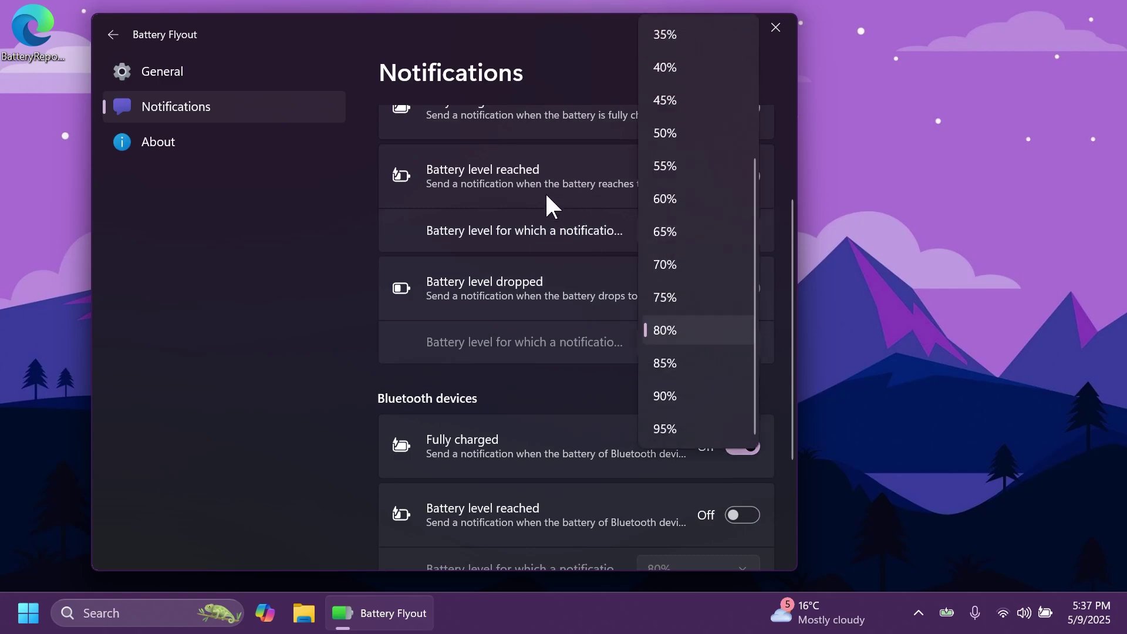
pyautogui.click(510, 190)
pyautogui.scroll(-1, 567, 196)
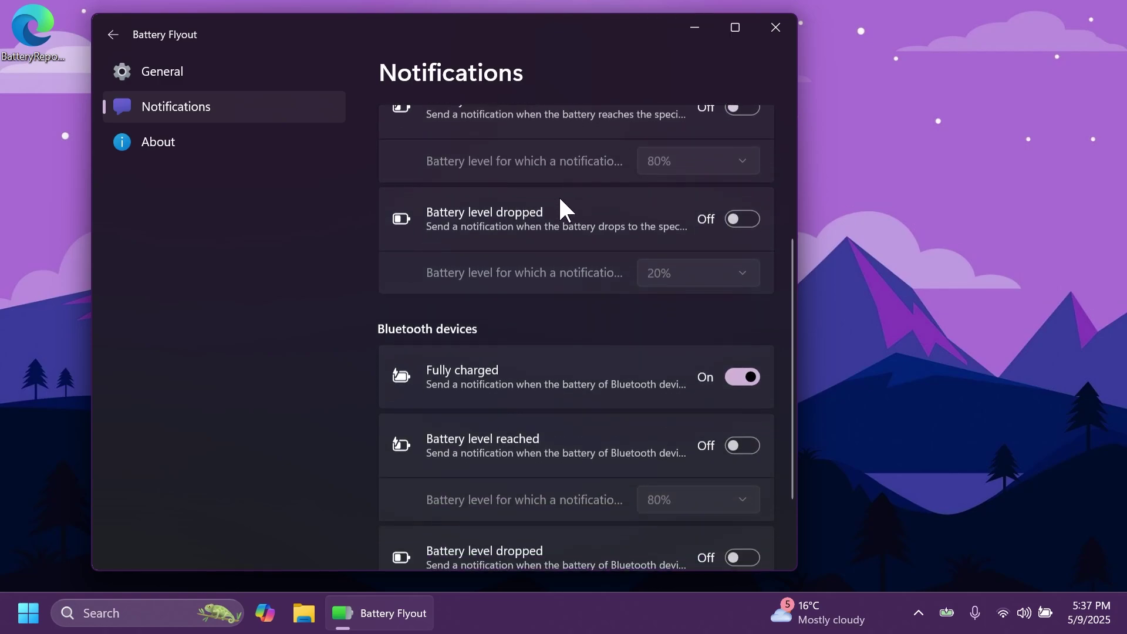
pyautogui.scroll(-2, 580, 209)
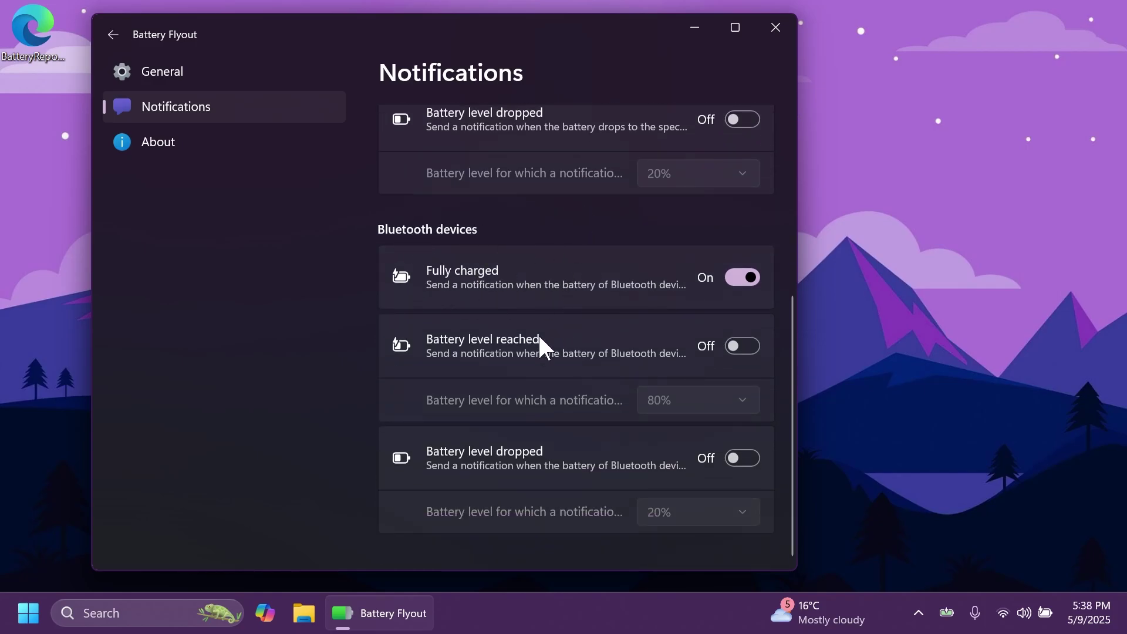
pyautogui.scroll(3, 511, 296)
pyautogui.scroll(-3, 508, 143)
# Step: View the About page (version 1.2.1), close settings and show the battery panel at 100%
pyautogui.click(154, 148)
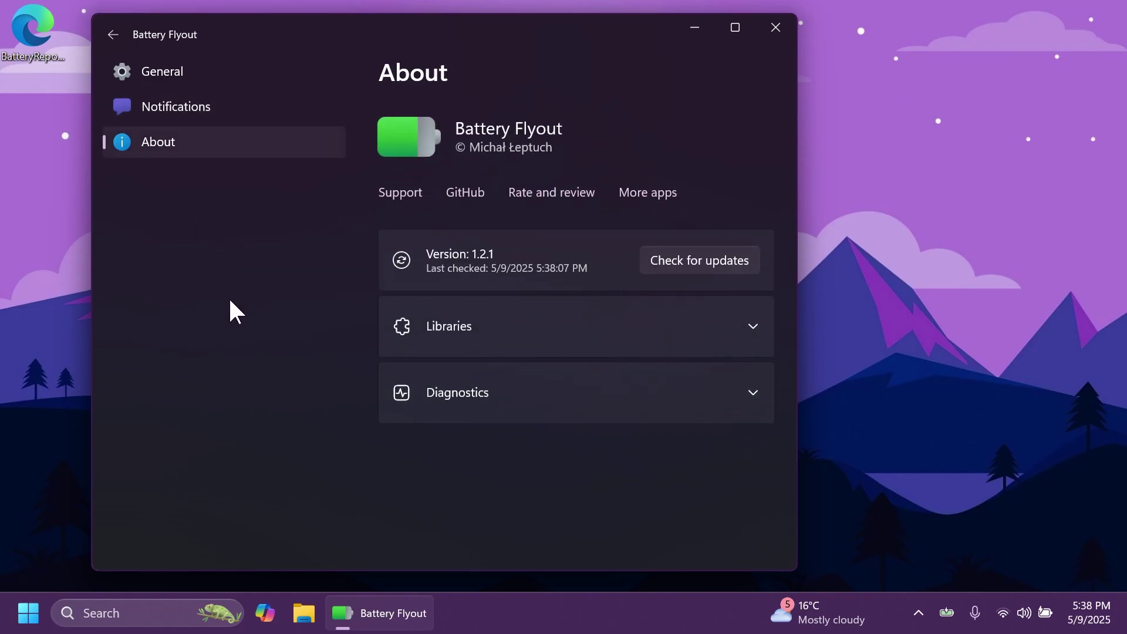
pyautogui.click(775, 27)
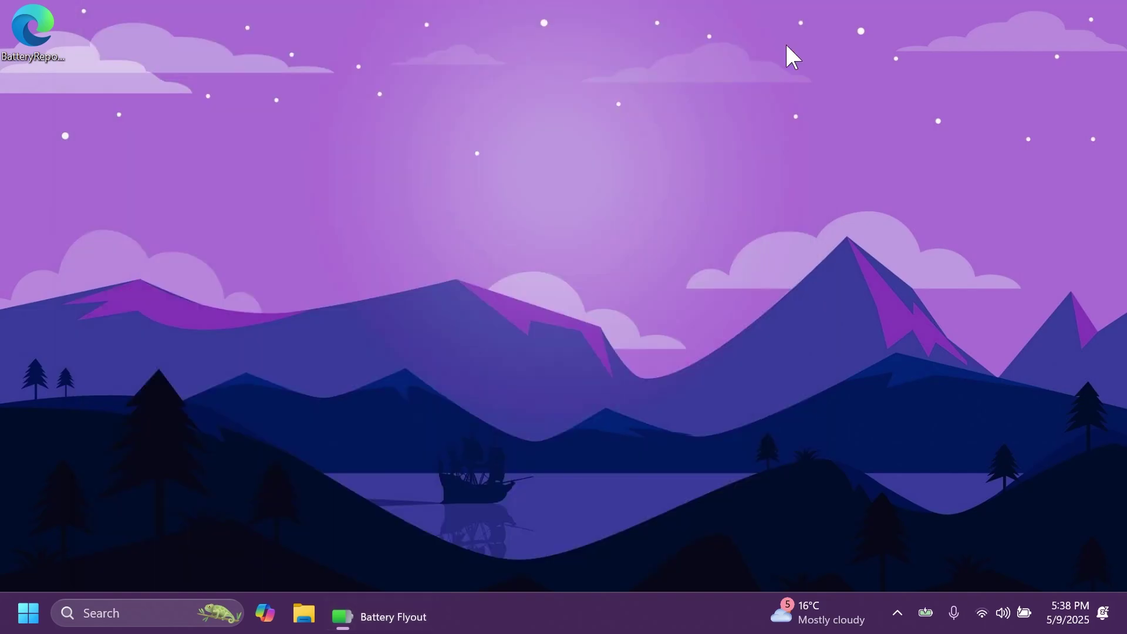
pyautogui.click(929, 618)
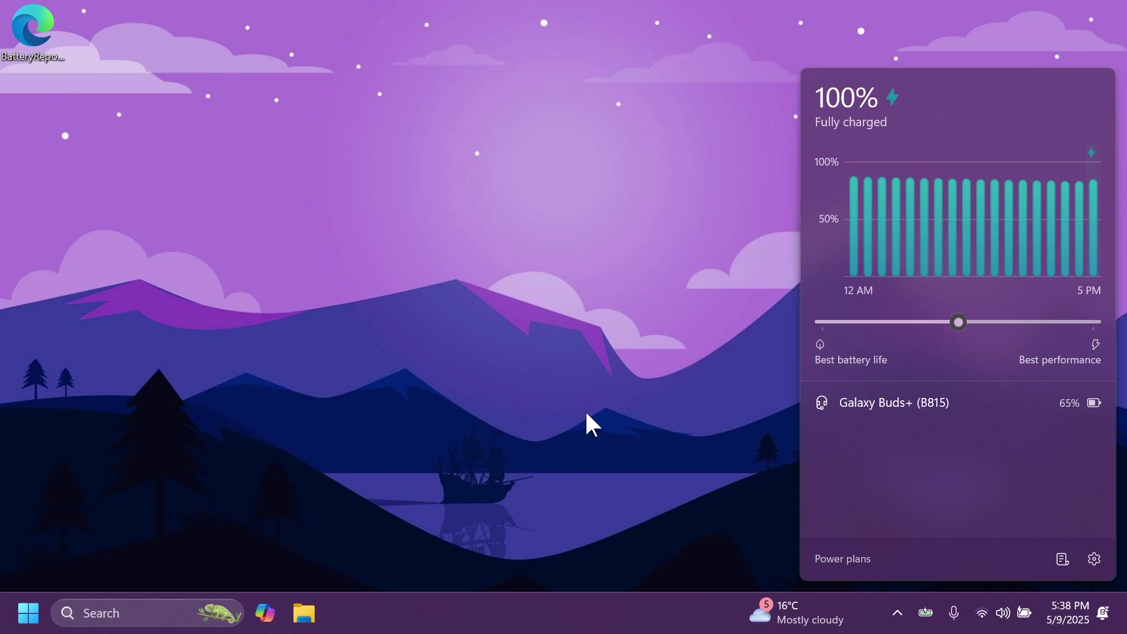
# Step: Switch the active power plan from Balanced to High performance and return to the overview
pyautogui.click(839, 561)
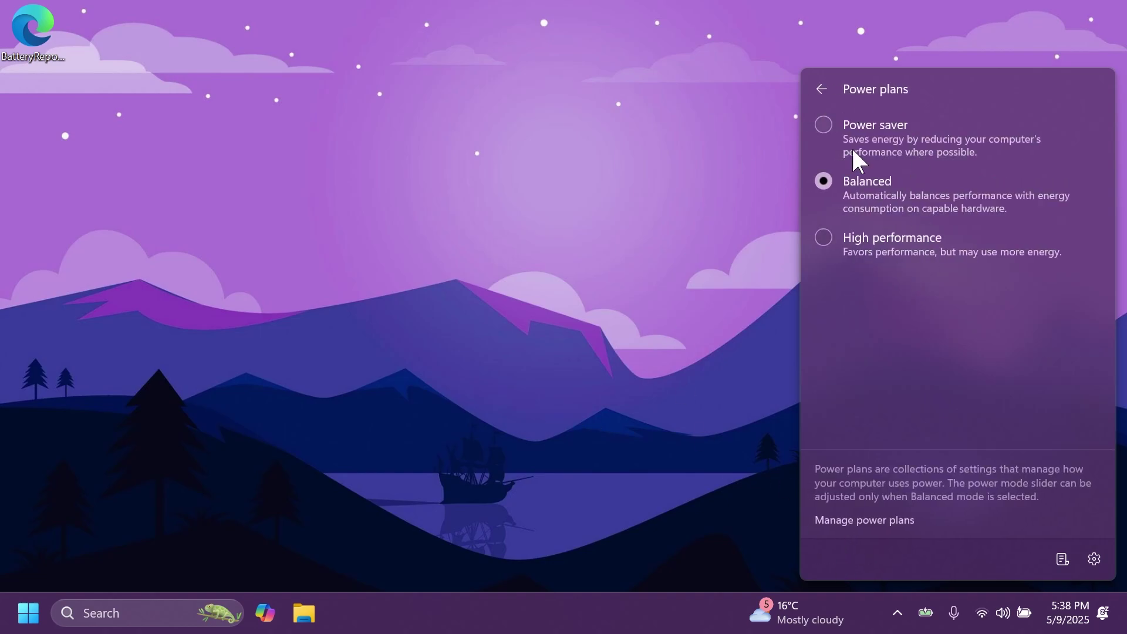
pyautogui.click(822, 235)
pyautogui.click(820, 89)
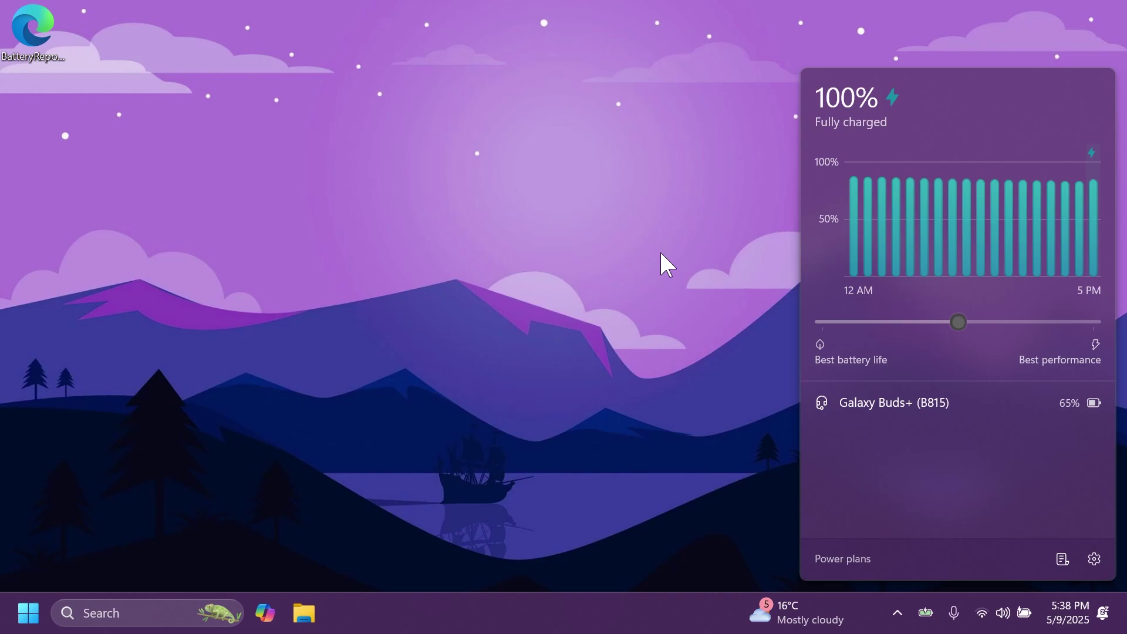
# Step: Dismiss the battery panel, leaving the desktop with the saved BatteryReport file
pyautogui.press('Escape')
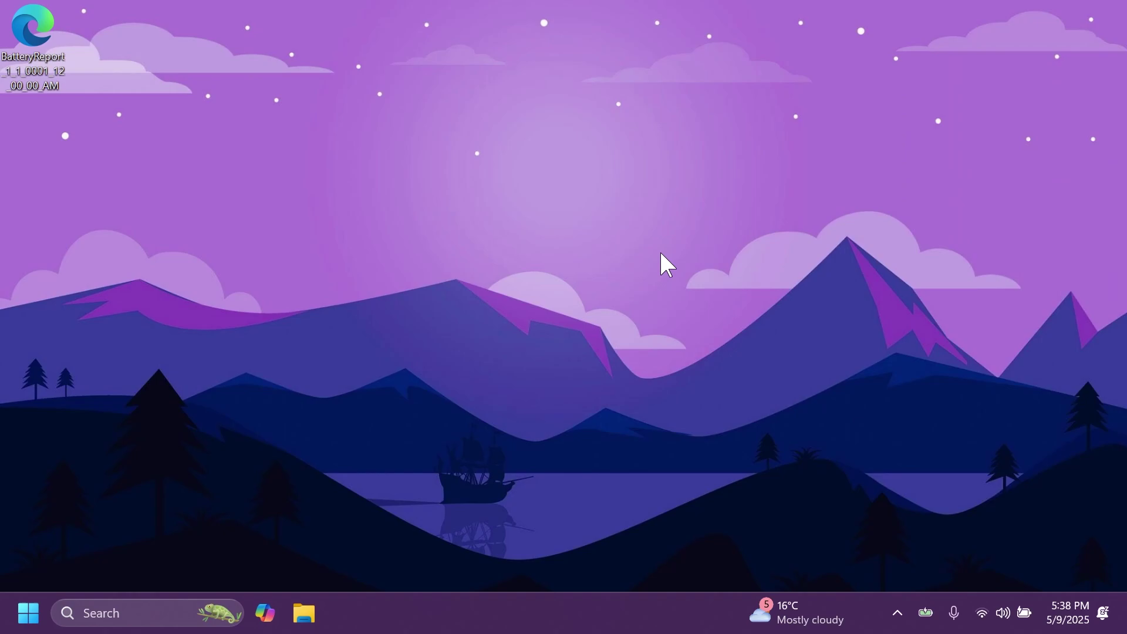